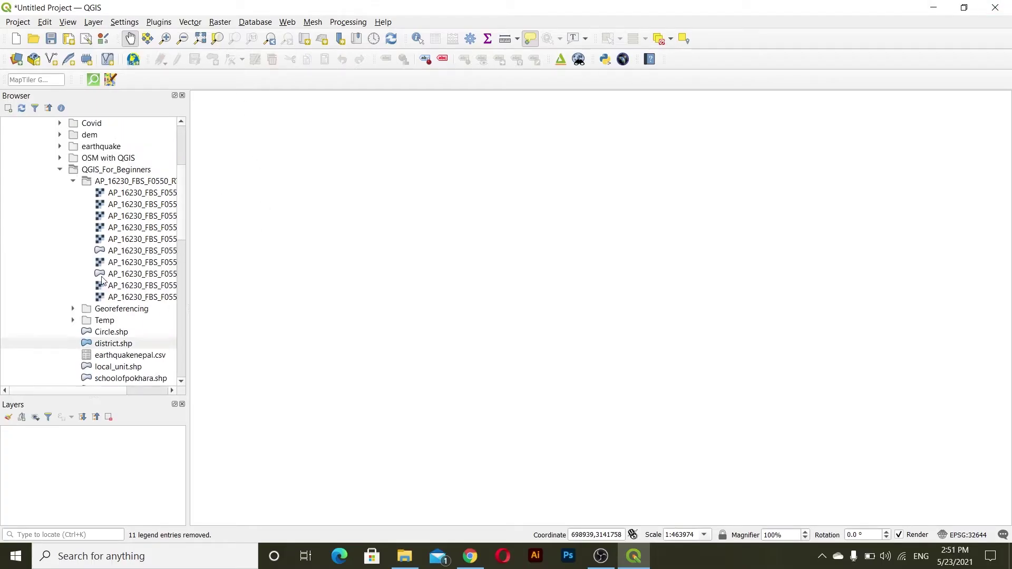
Add the Google Satellite XYZ tile basemap from the Browser to the Layers panel.
scroll(60, 197, "down", 15)
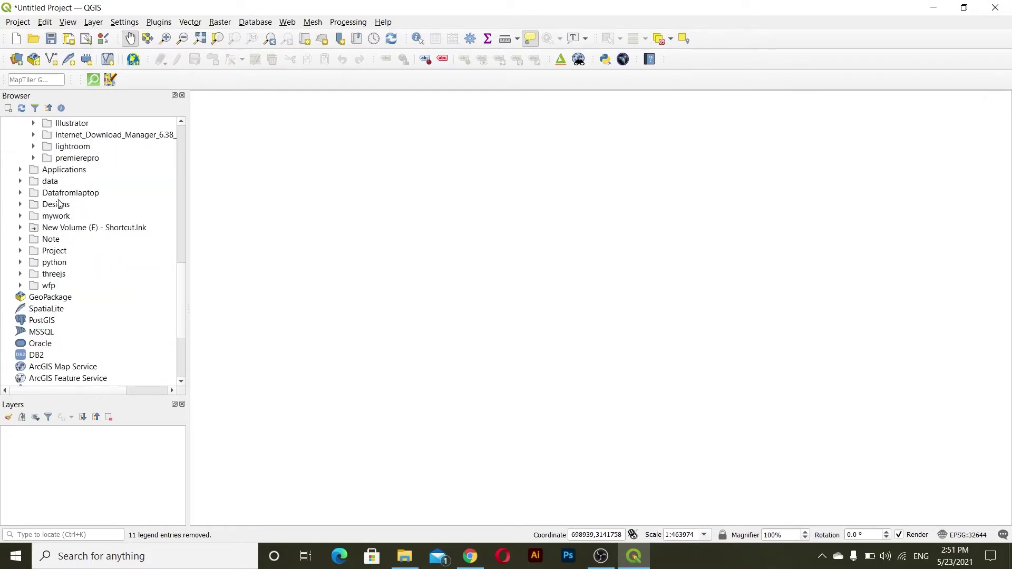
left_click(64, 322)
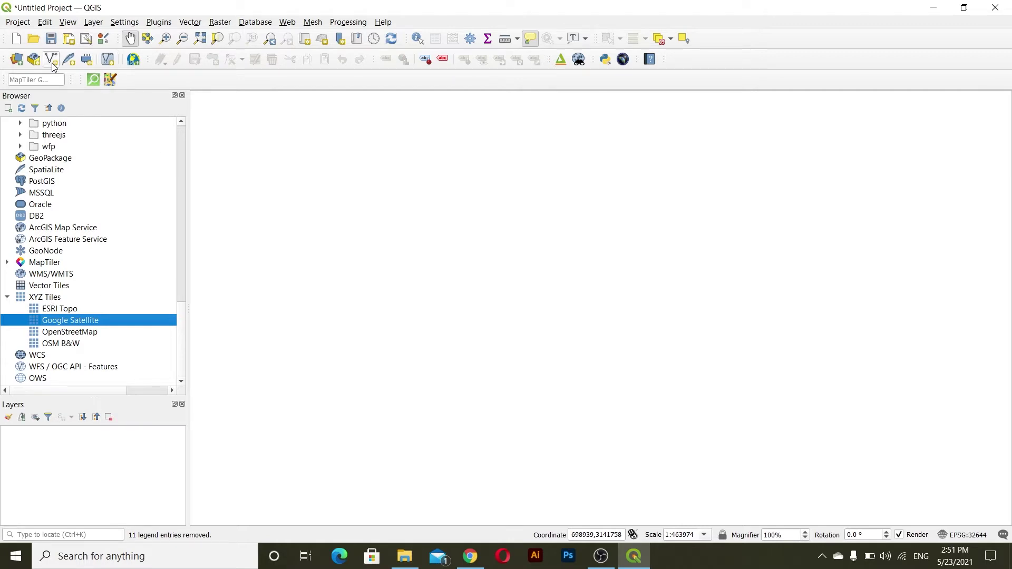
left_click_drag(54, 323, 61, 476)
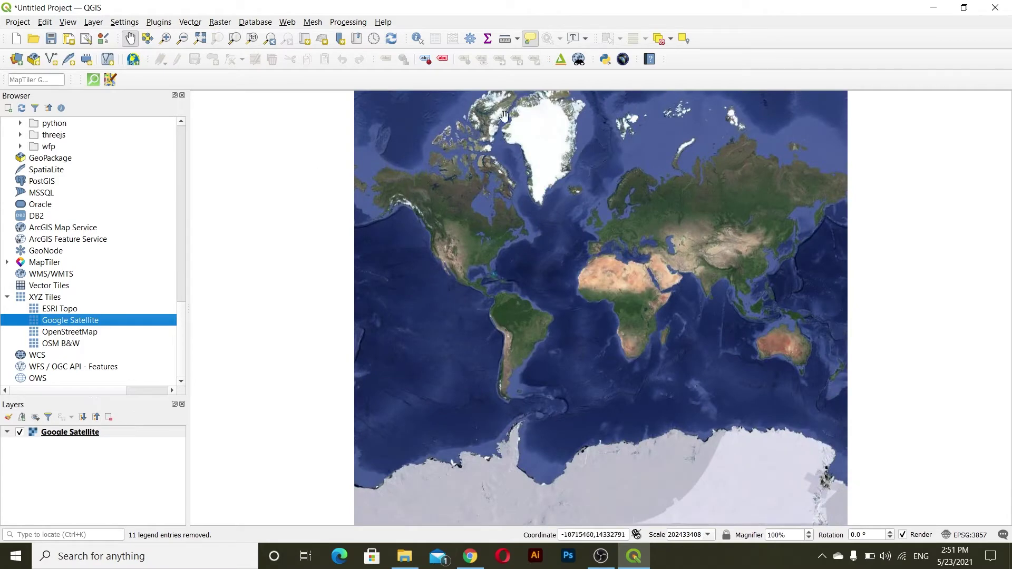
Zoom the satellite map from the world view in toward Kathmandu.
scroll(732, 270, "up", 3)
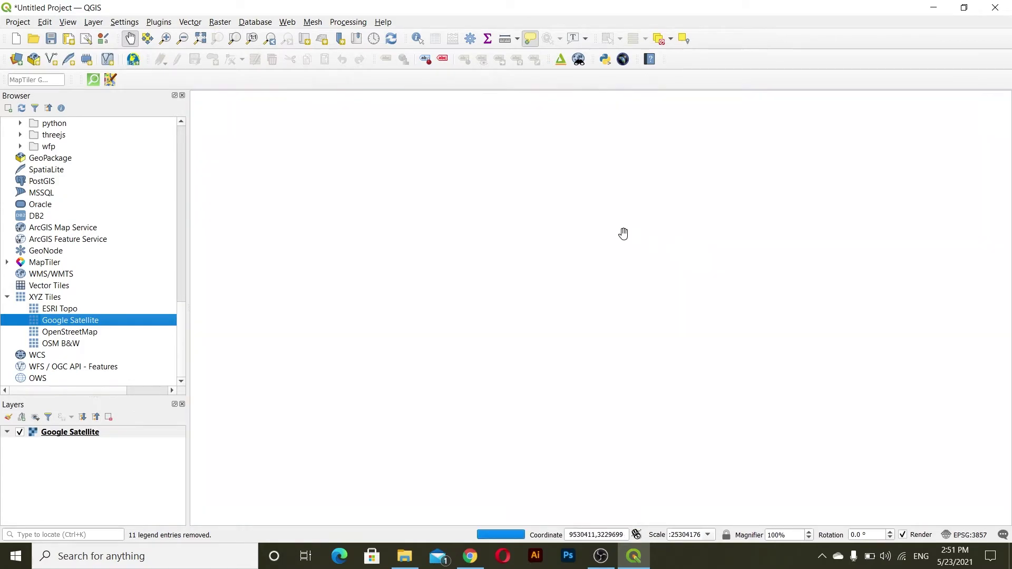
scroll(600, 235, "up", 3)
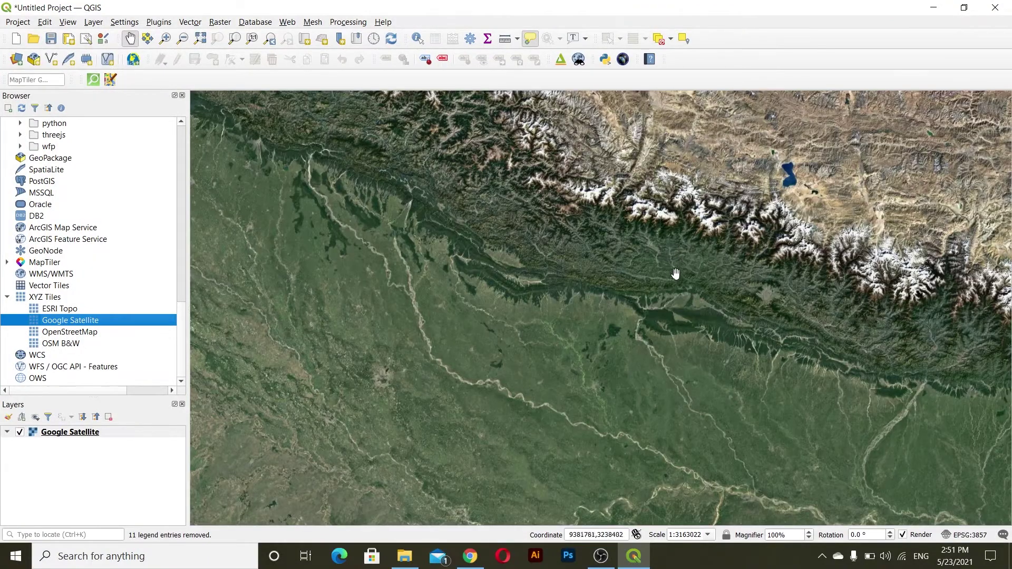
left_click_drag(675, 274, 633, 269)
scroll(646, 270, "up", 1)
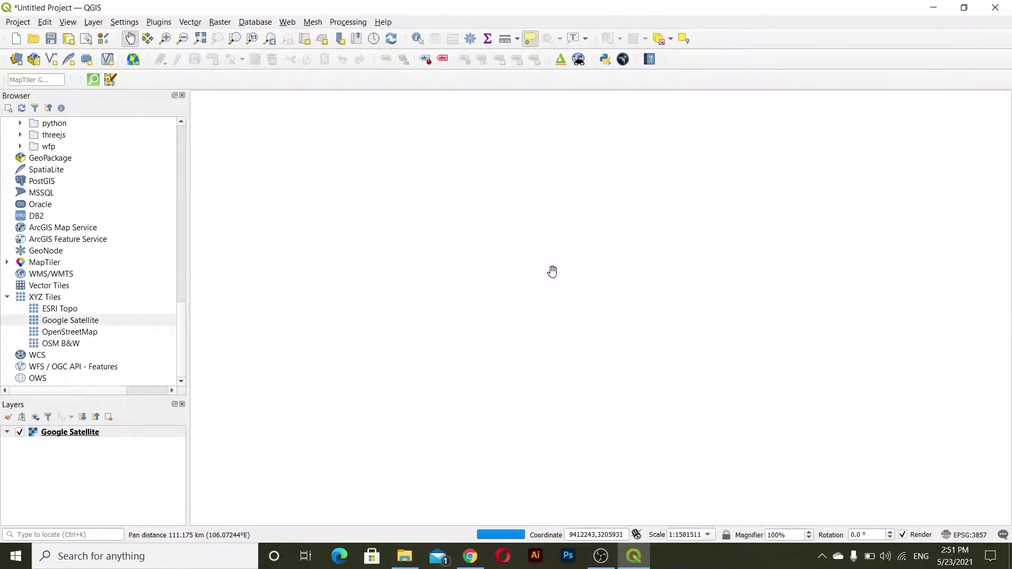
scroll(534, 270, "up", 1)
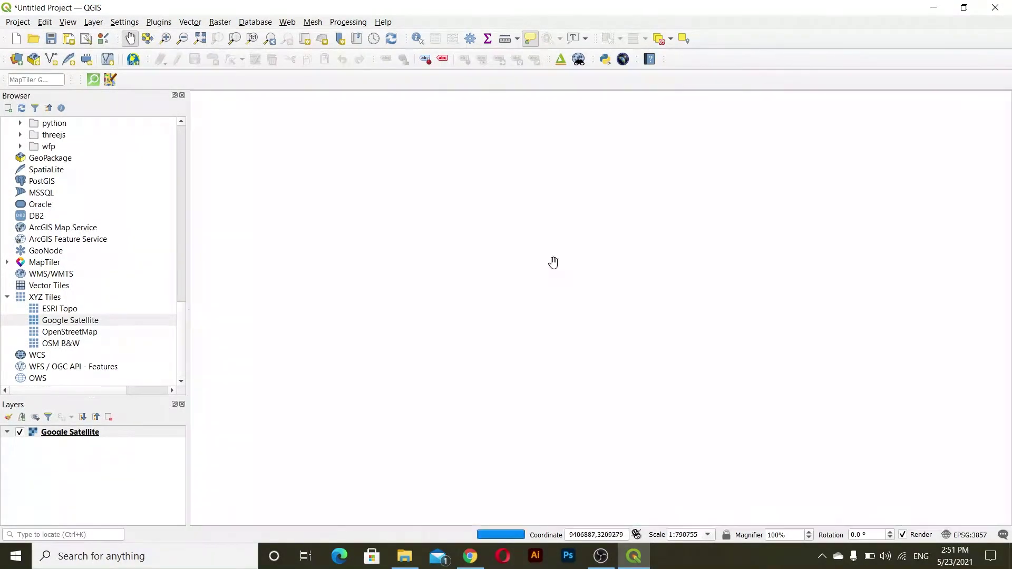
scroll(853, 261, "up", 3)
scroll(800, 223, "up", 1)
scroll(765, 242, "up", 4)
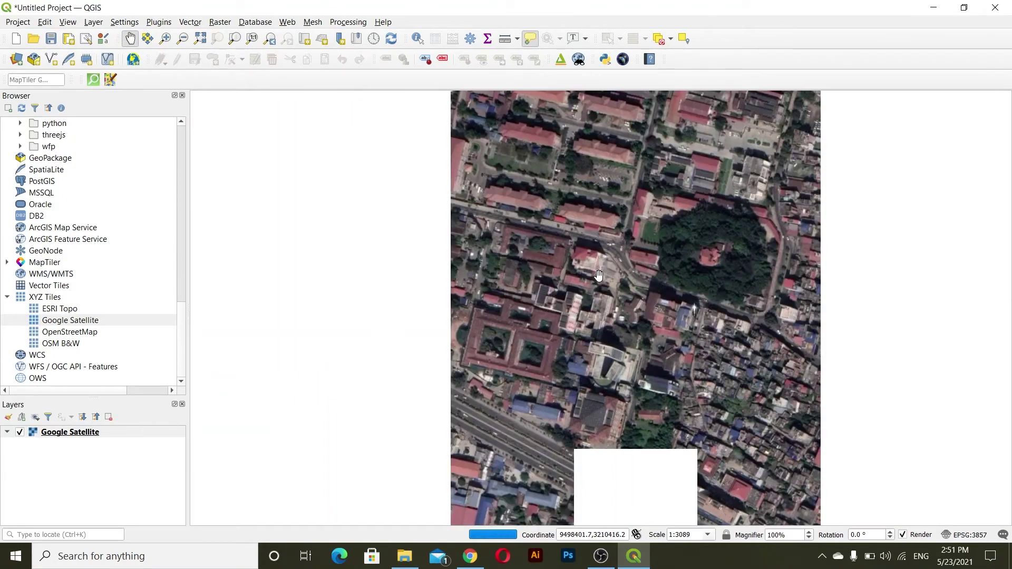
Frame the Kathmandu road junction and red-roofed buildings at about 1:1544.
left_click_drag(387, 158, 603, 344)
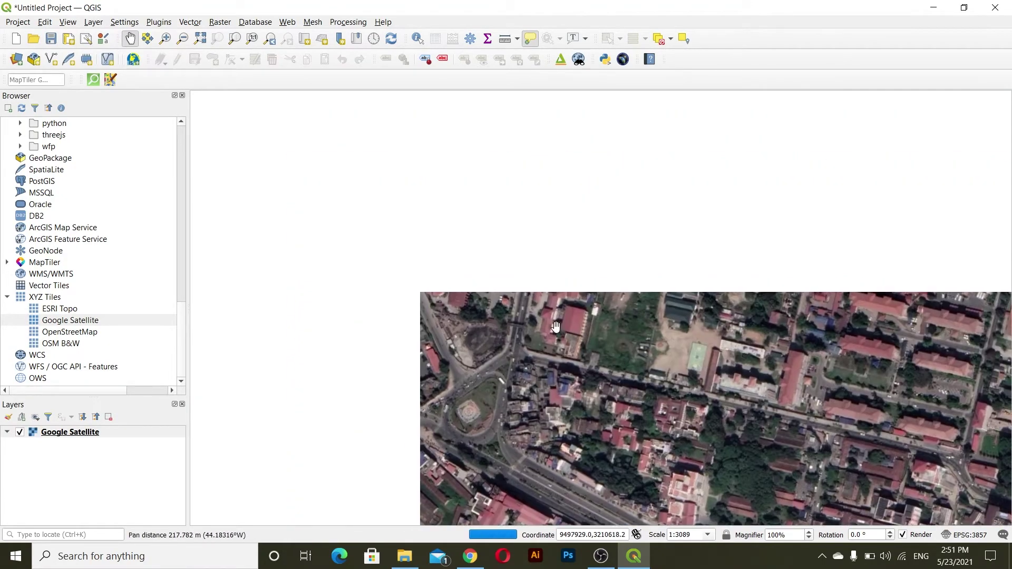
scroll(564, 333, "up", 1)
left_click_drag(522, 331, 590, 297)
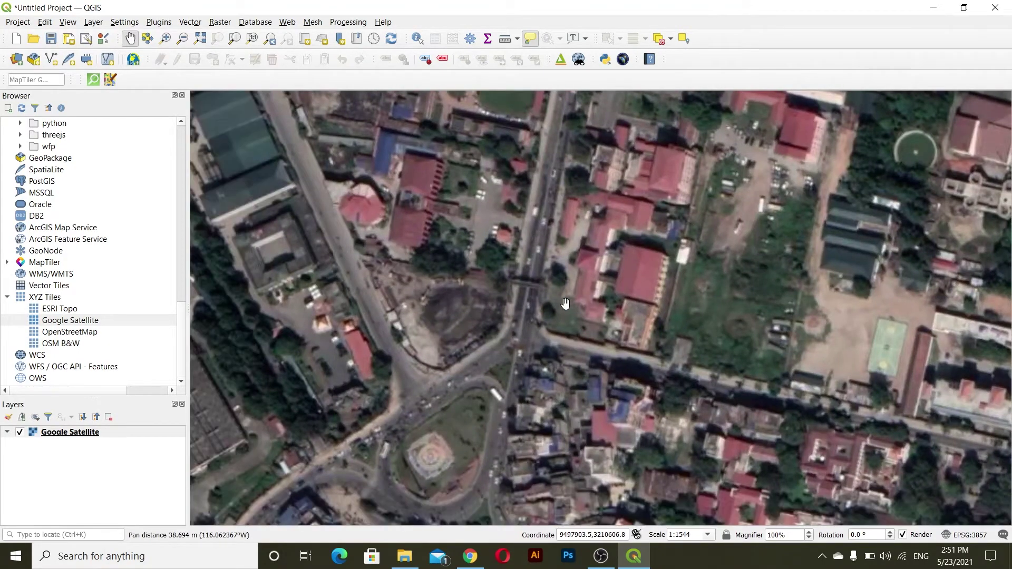
scroll(565, 304, "up", 1)
scroll(565, 304, "down", 1)
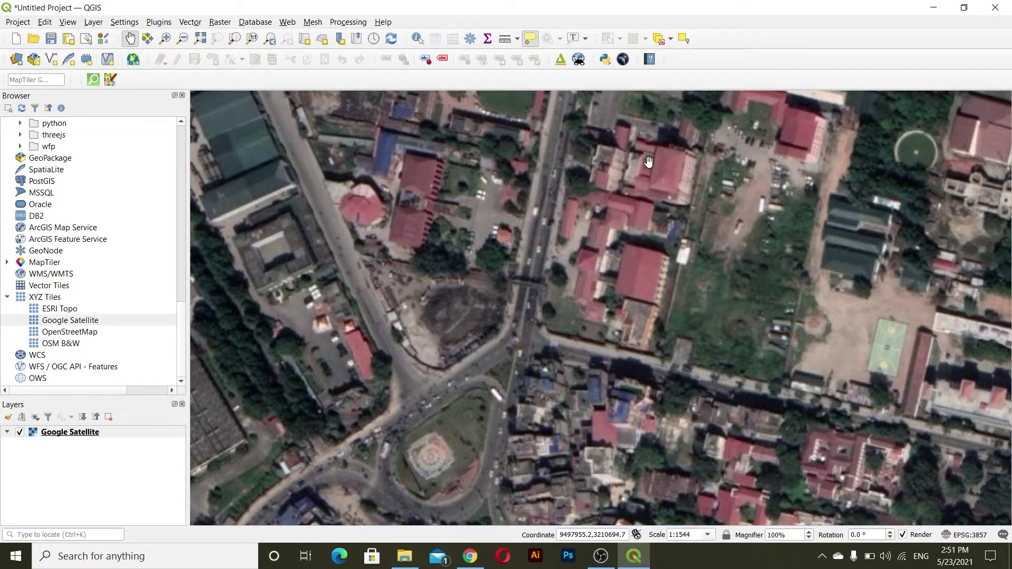
left_click_drag(592, 159, 569, 170)
left_click_drag(528, 348, 521, 307)
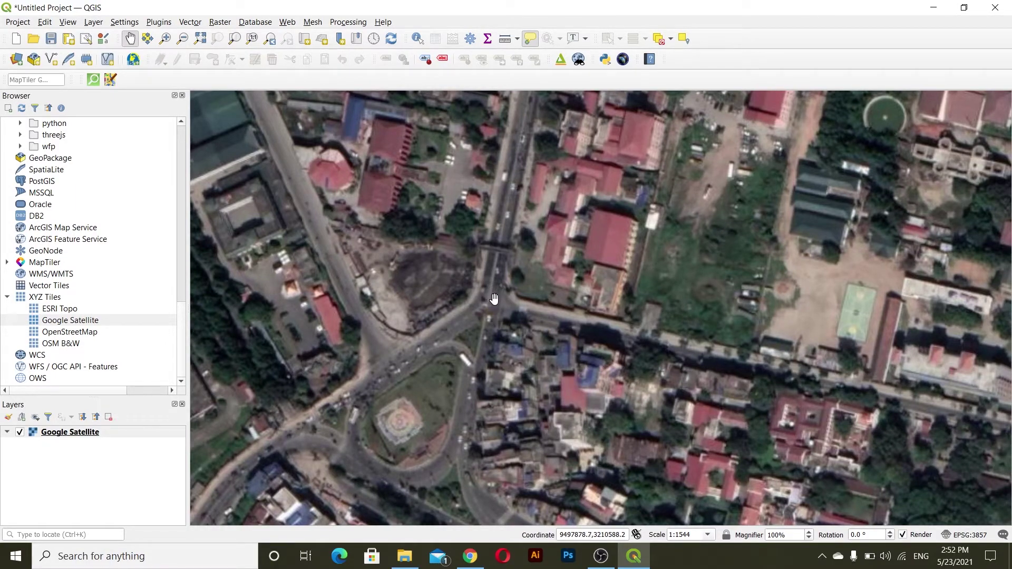
scroll(497, 306, "up", 1)
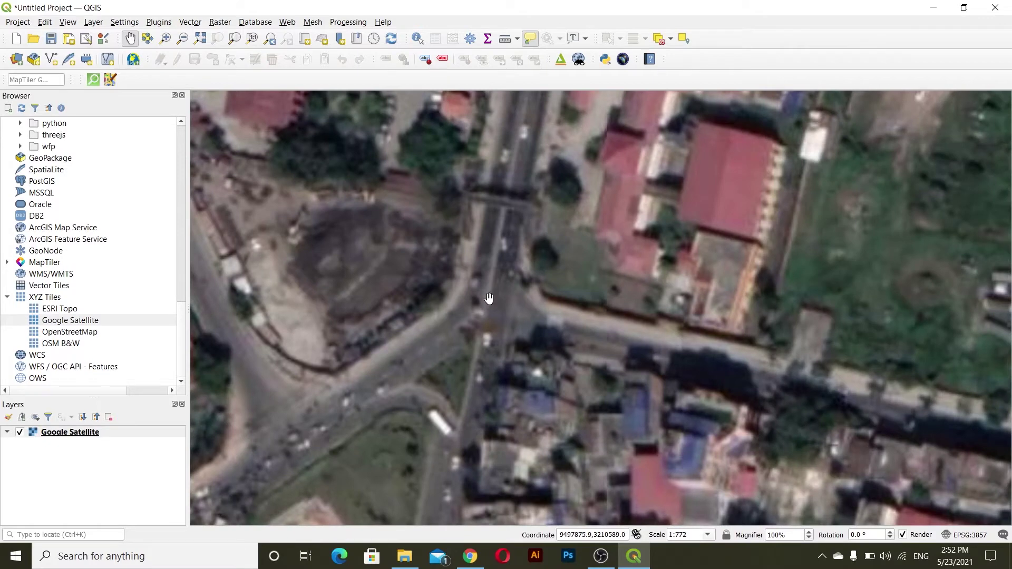
scroll(489, 298, "down", 1)
left_click_drag(510, 316, 677, 367)
left_click_drag(490, 304, 625, 274)
left_click_drag(484, 370, 512, 336)
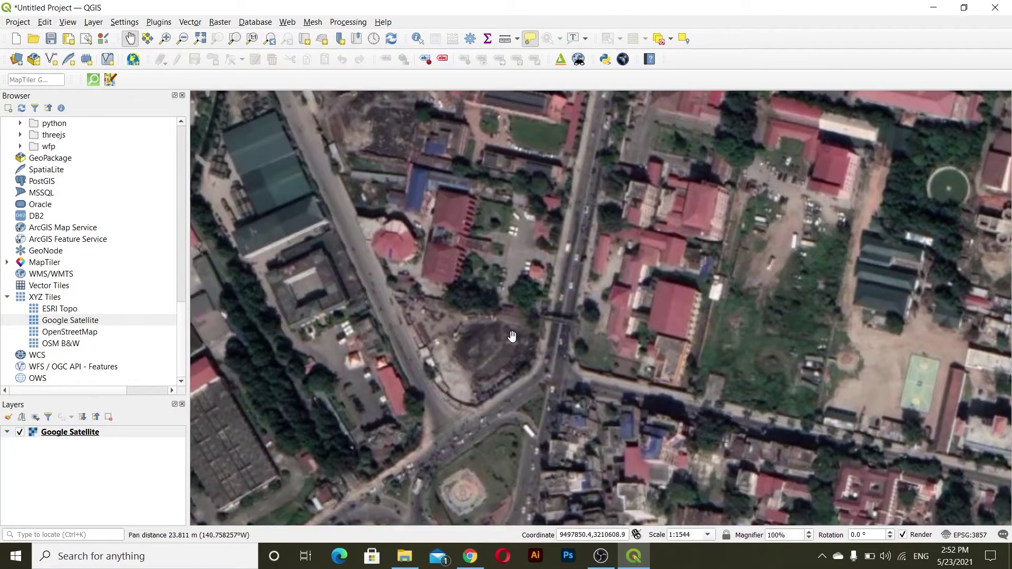
scroll(512, 335, "up", 1)
scroll(607, 295, "down", 1)
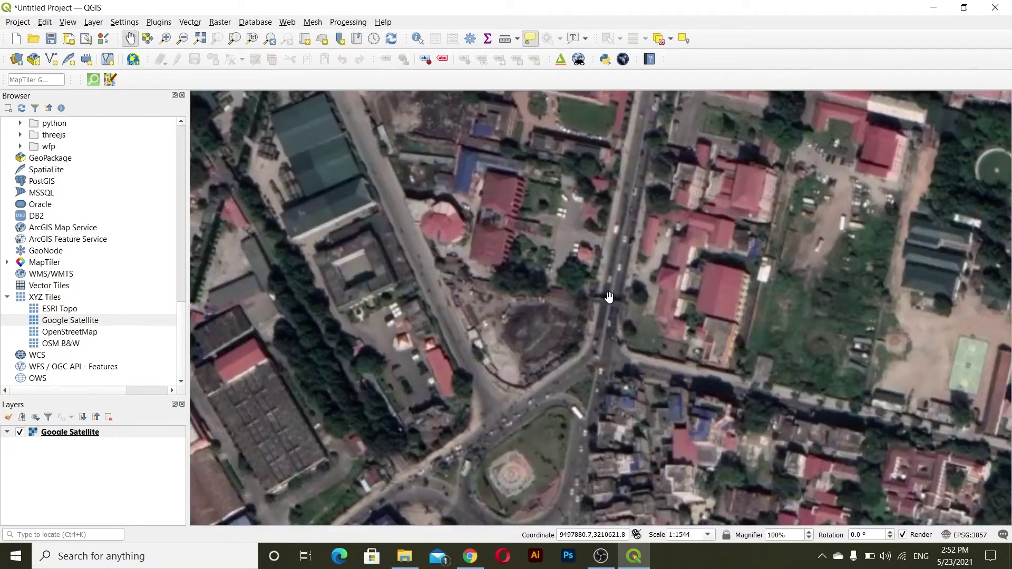
left_click_drag(602, 340, 588, 321)
scroll(717, 245, "up", 1)
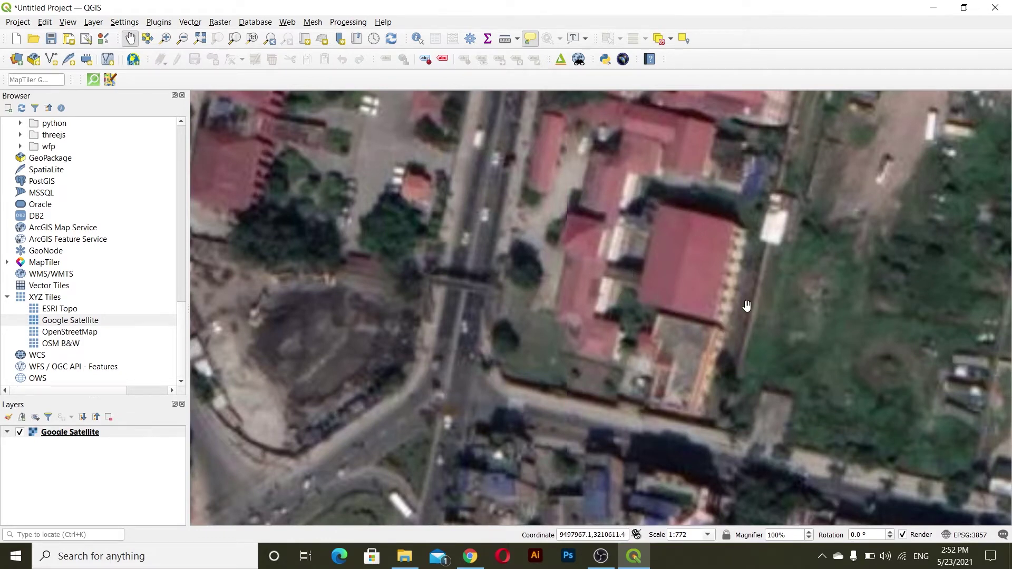
scroll(803, 265, "down", 1)
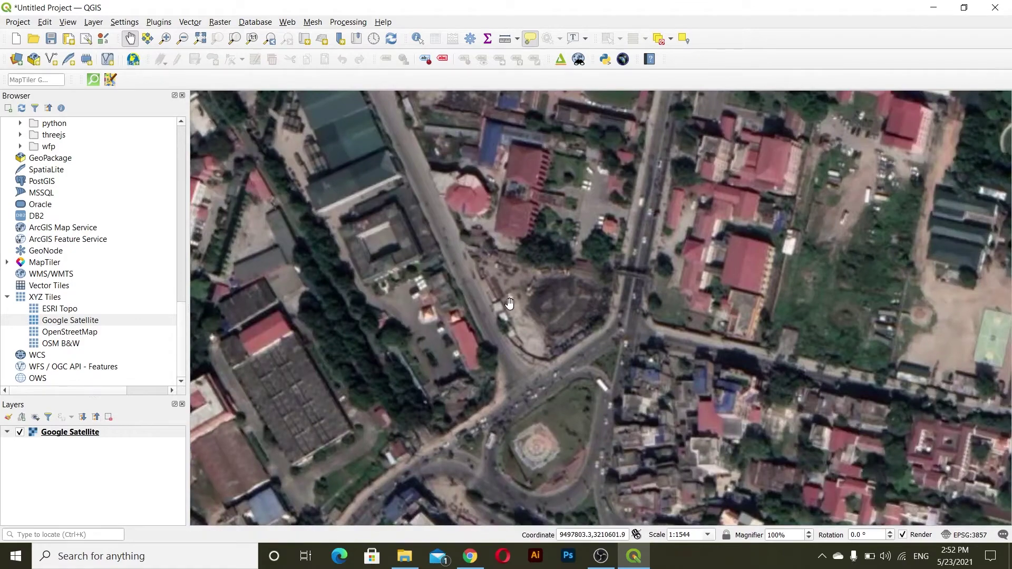
left_click_drag(510, 304, 527, 252)
left_click_drag(530, 320, 535, 271)
left_click_drag(368, 273, 418, 288)
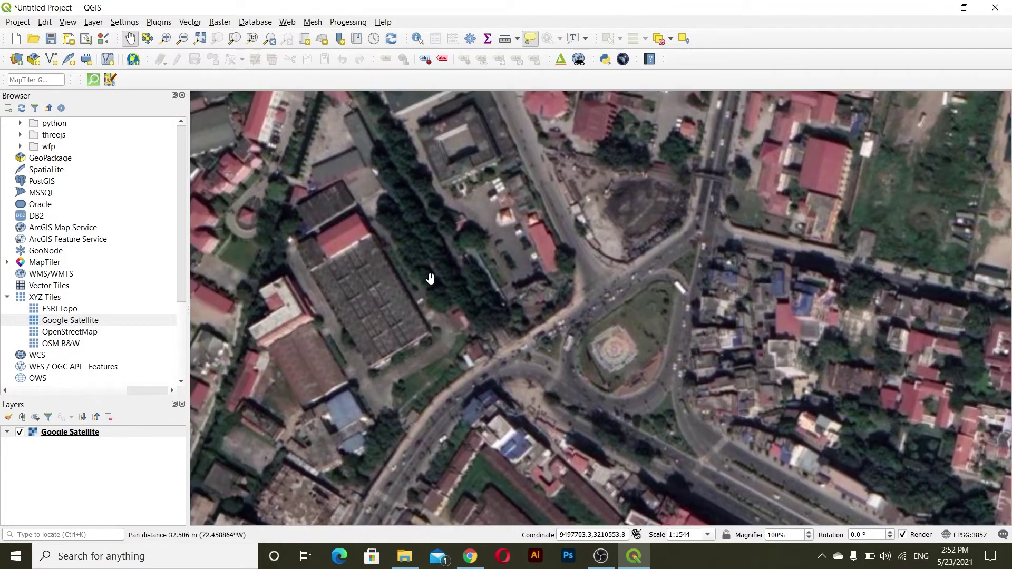
scroll(570, 246, "down", 1)
left_click_drag(632, 200, 585, 266)
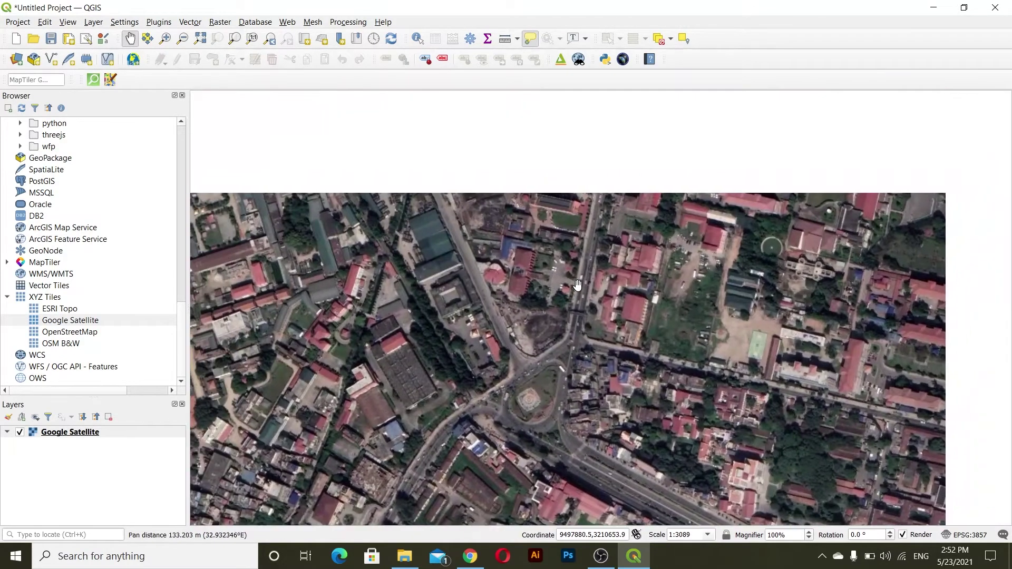
scroll(567, 230, "up", 1)
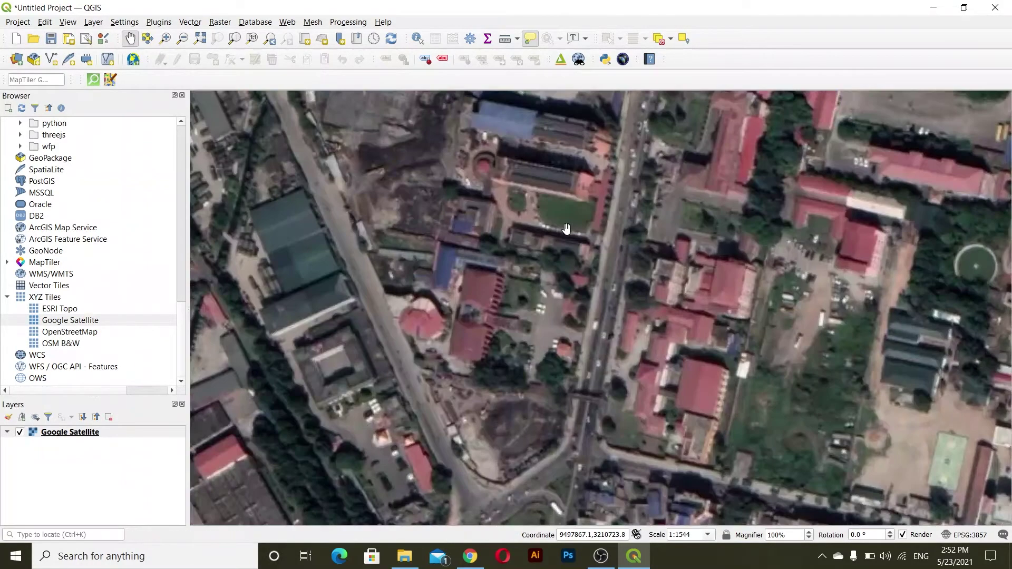
left_click_drag(562, 379, 561, 305)
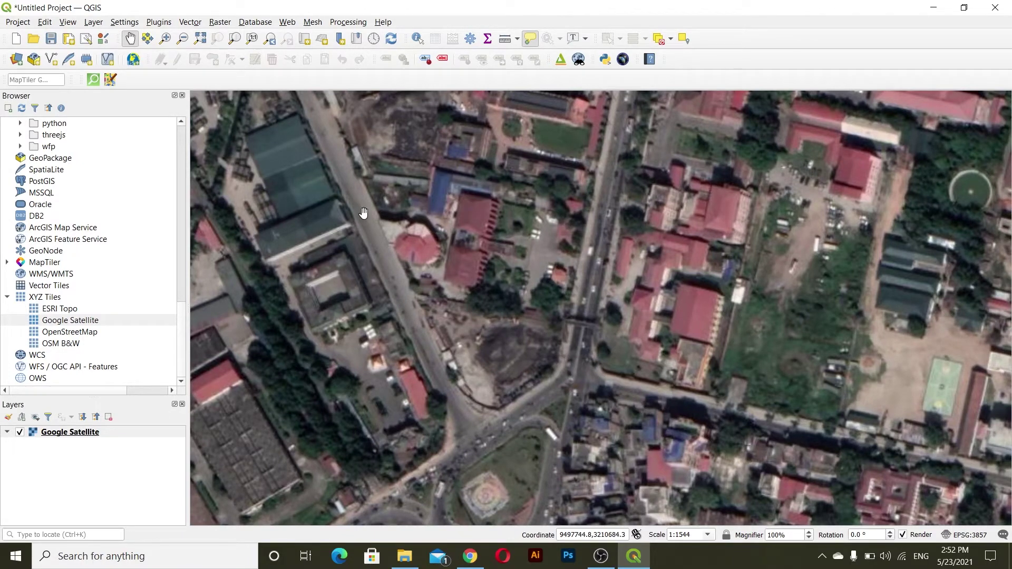
left_click_drag(324, 121, 352, 178)
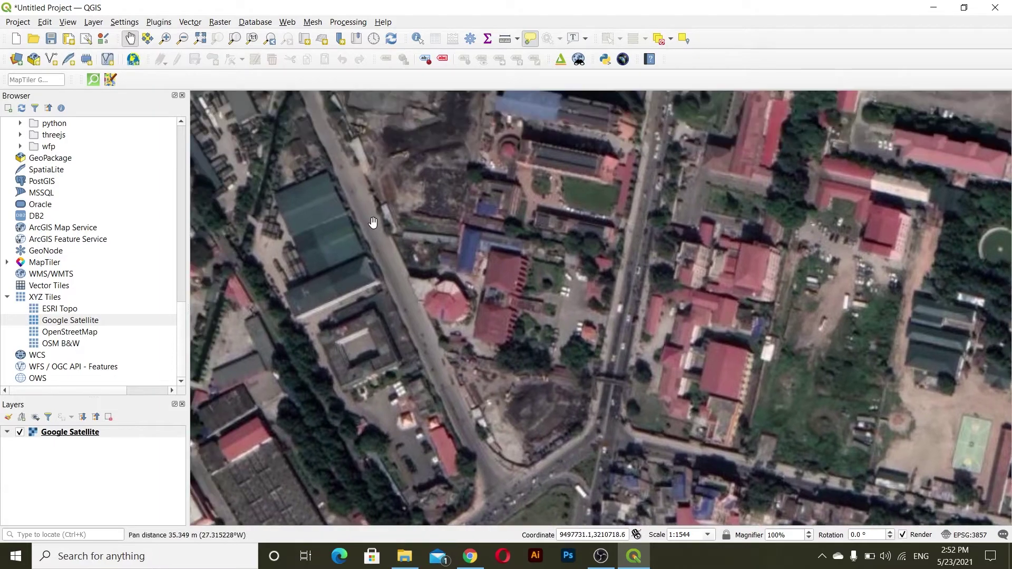
scroll(380, 232, "down", 1)
left_click_drag(518, 291, 480, 262)
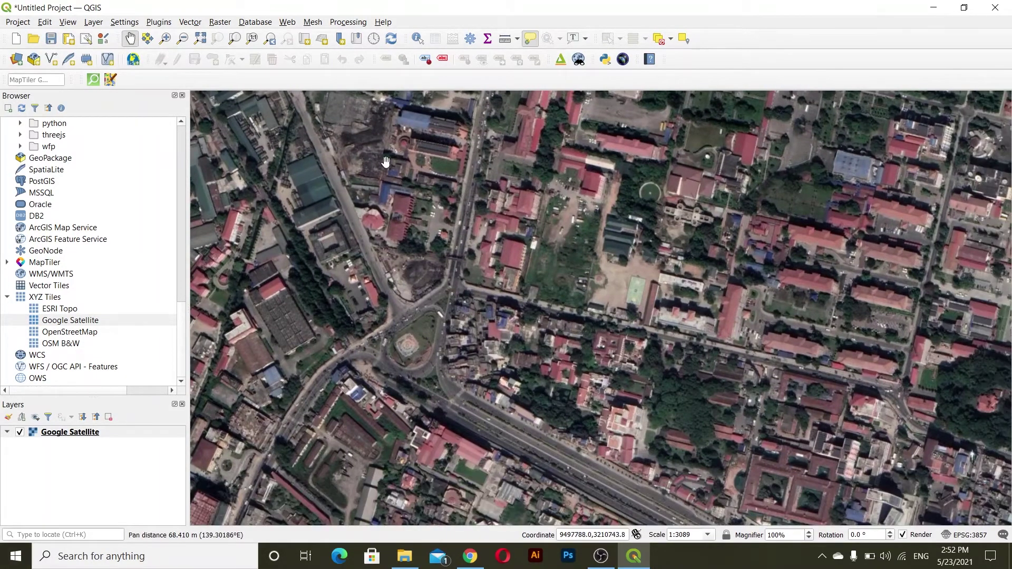
scroll(470, 249, "up", 1)
left_click_drag(426, 200, 468, 225)
scroll(478, 245, "up", 1)
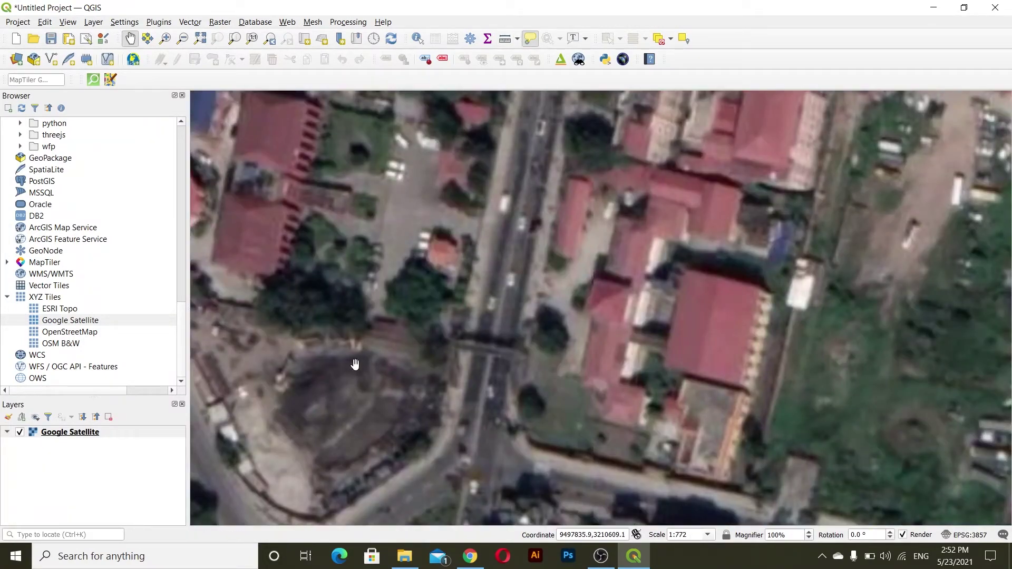
scroll(502, 260, "down", 1)
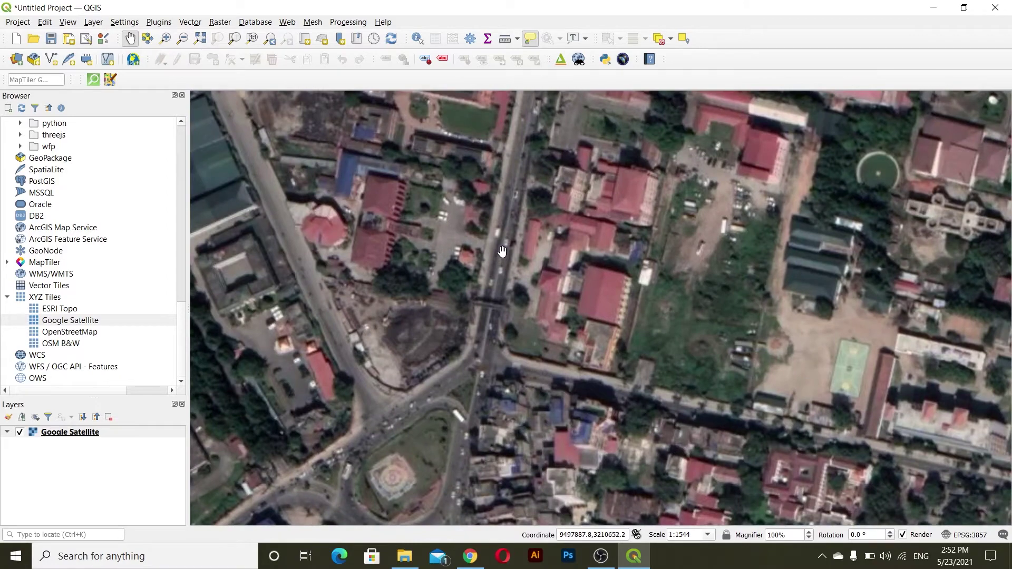
scroll(502, 252, "up", 1)
scroll(502, 249, "down", 1)
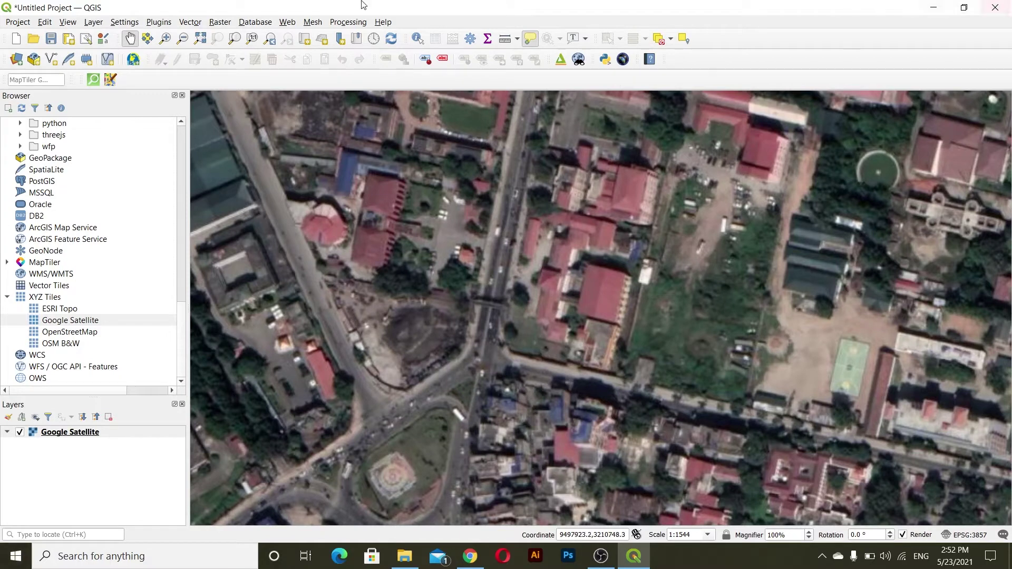
Start a new shapefile layer saved as point.shp in the QGIS_For_Beginners folder.
left_click(52, 59)
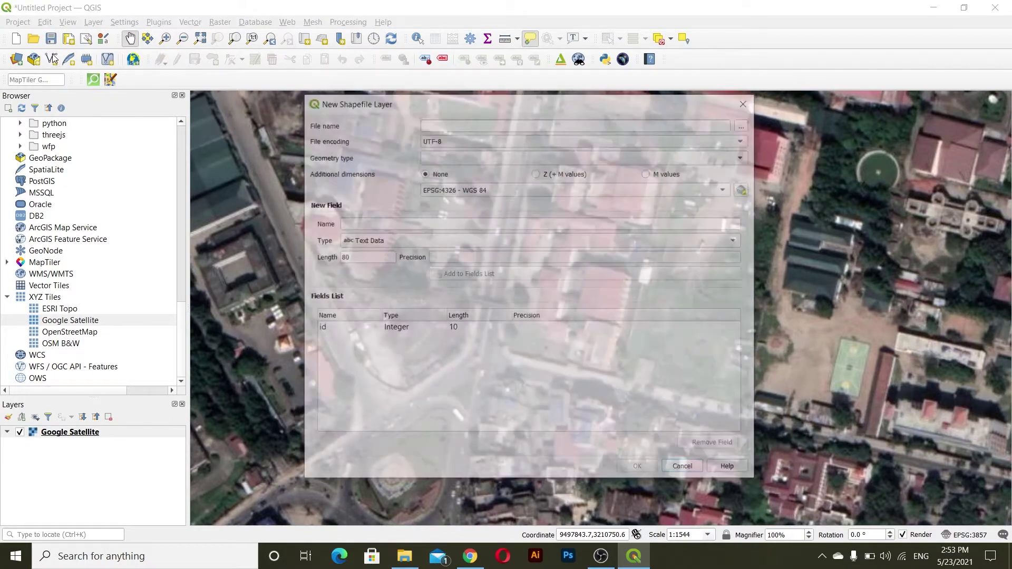
left_click(437, 125)
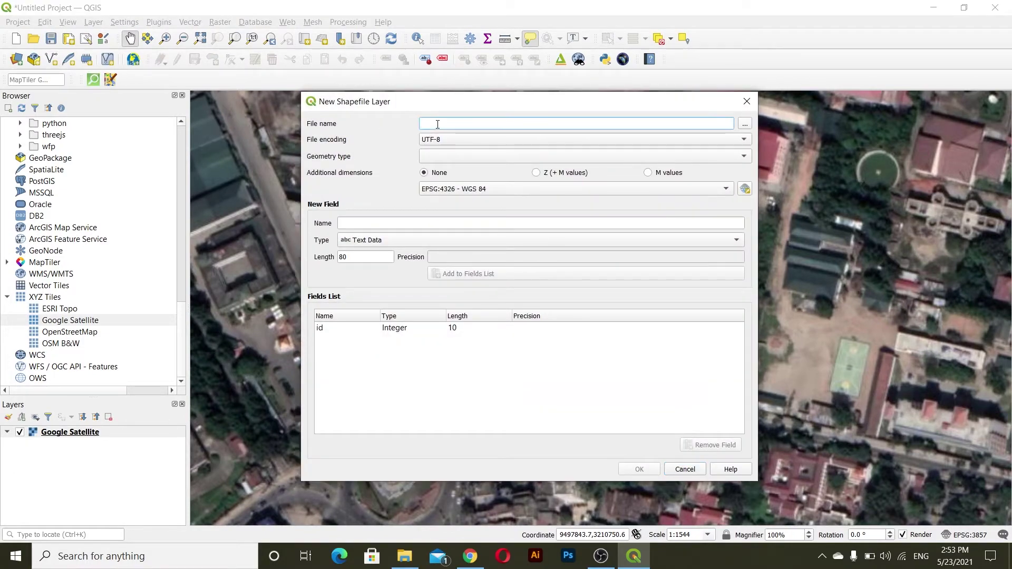
left_click(745, 123)
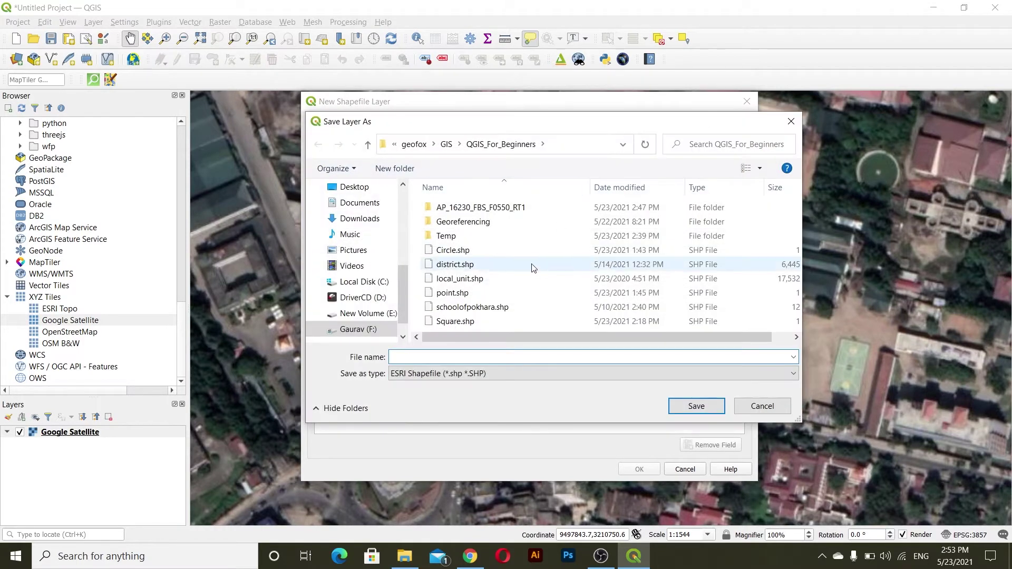
double_click(446, 236)
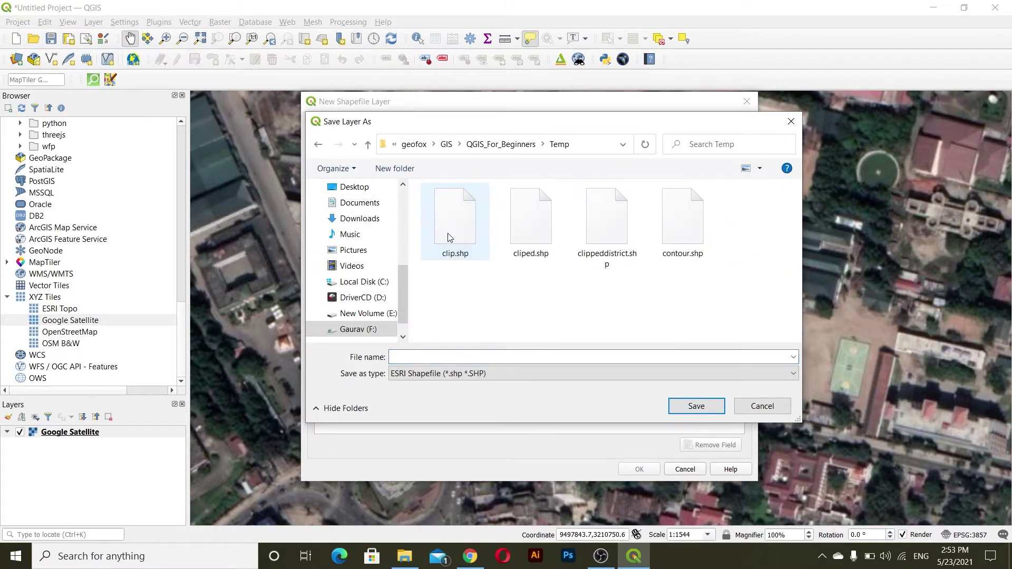
left_click(509, 145)
left_click(447, 357)
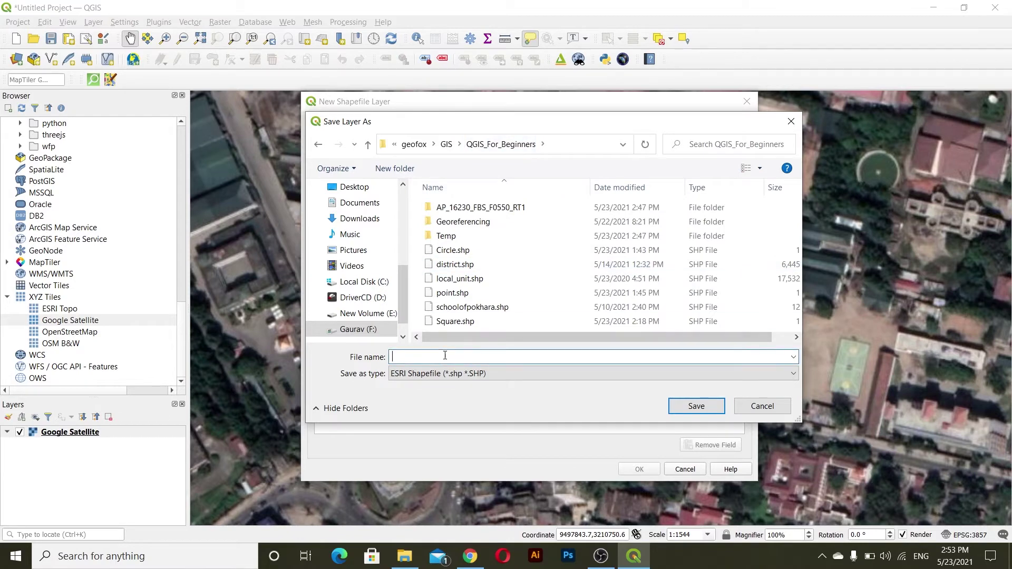
type("li")
type("p")
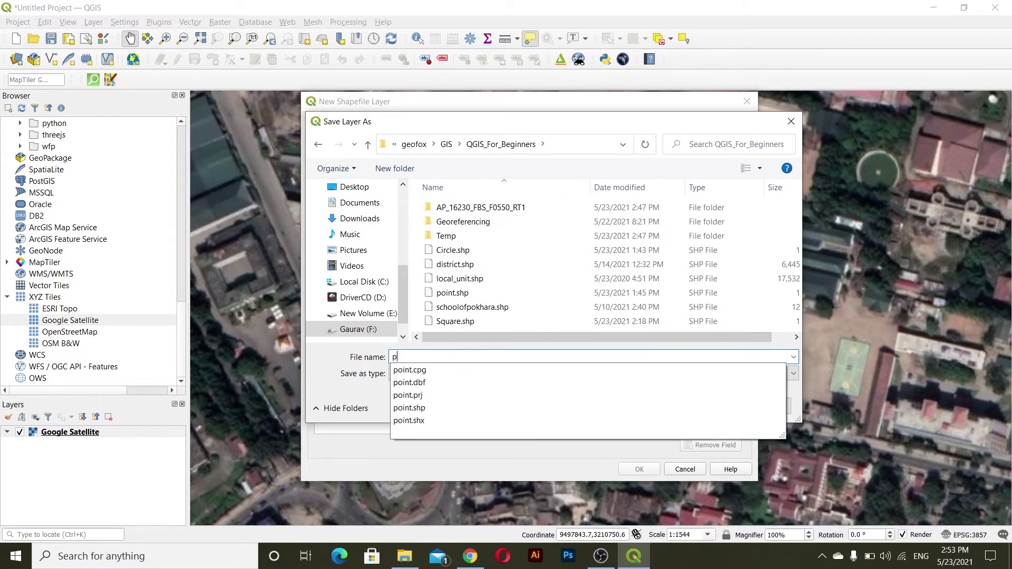
left_click(321, 355)
left_click(679, 410)
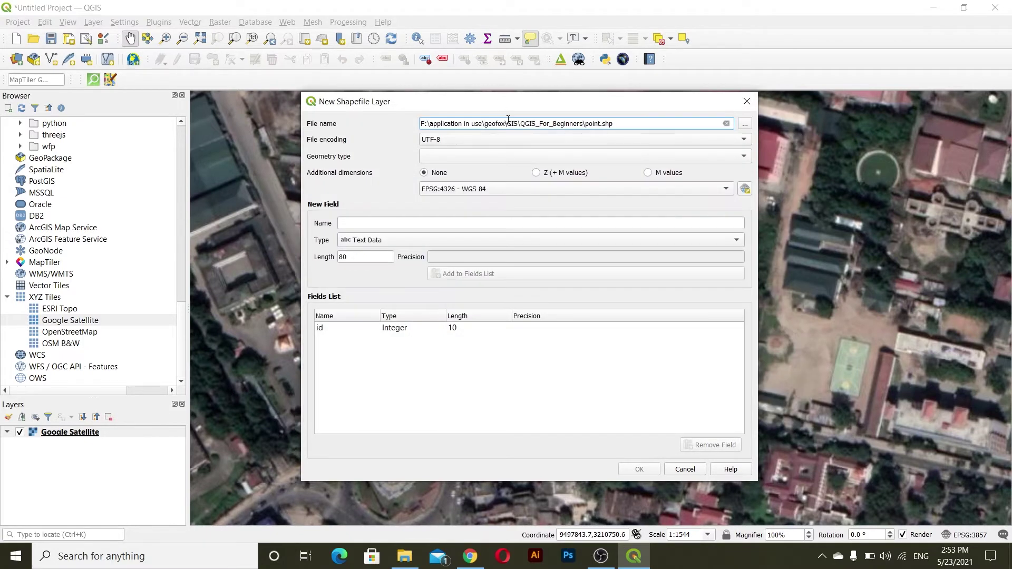
Set Point geometry with a Text Name field, then create it, overwriting the existing point.shp.
left_click(443, 156)
left_click(447, 169)
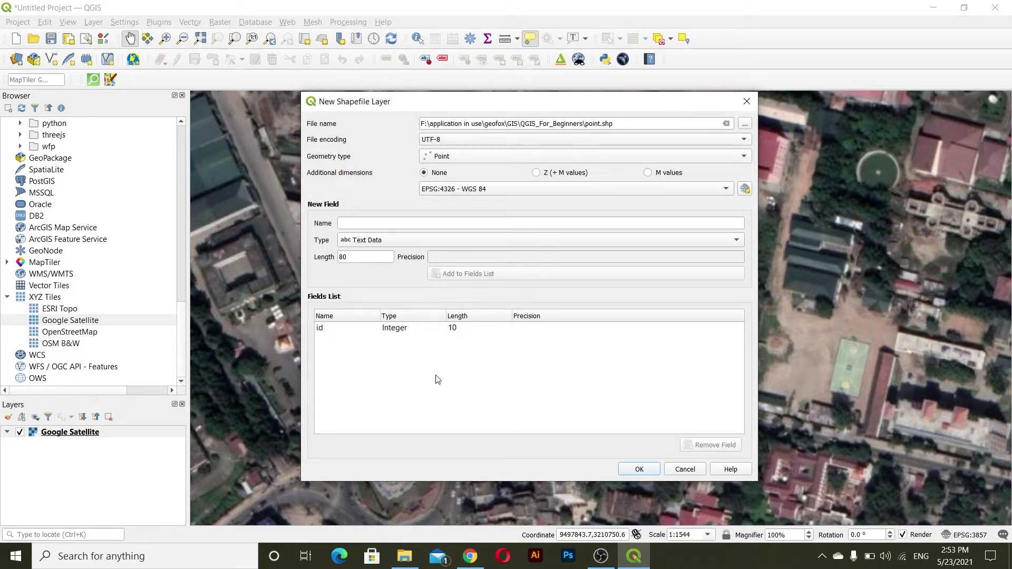
left_click(362, 222)
type("Name")
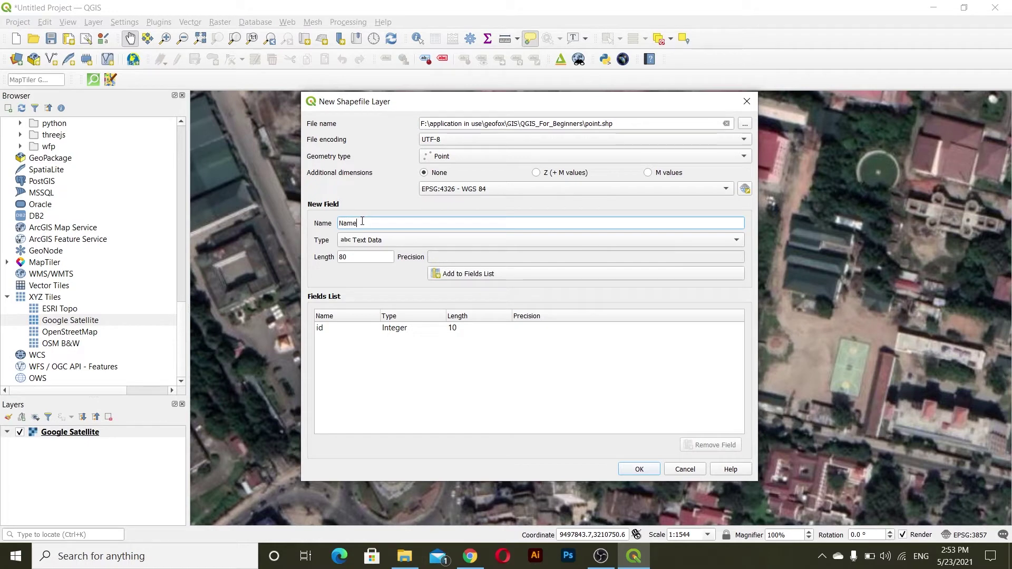
left_click(378, 240)
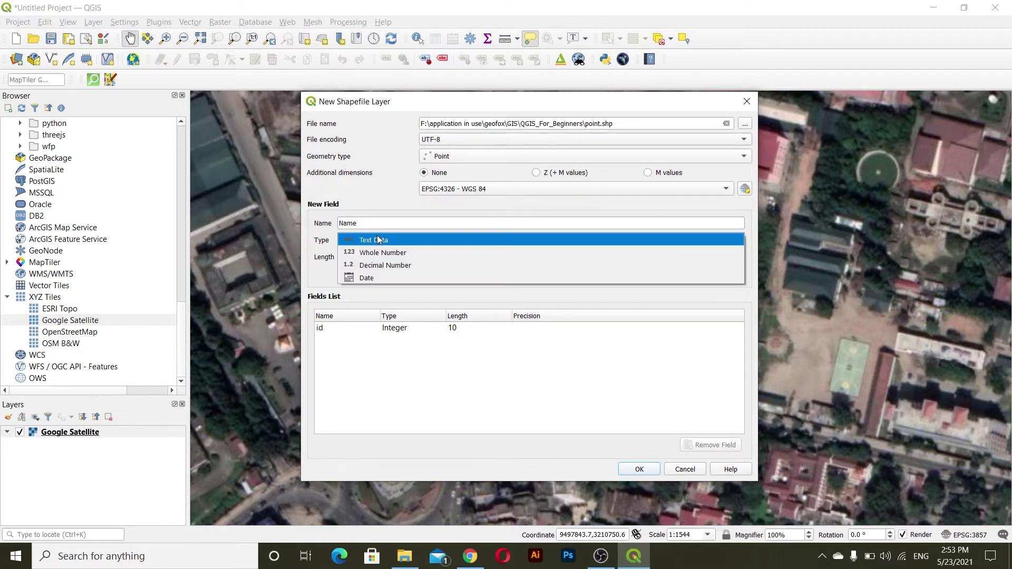
left_click(378, 240)
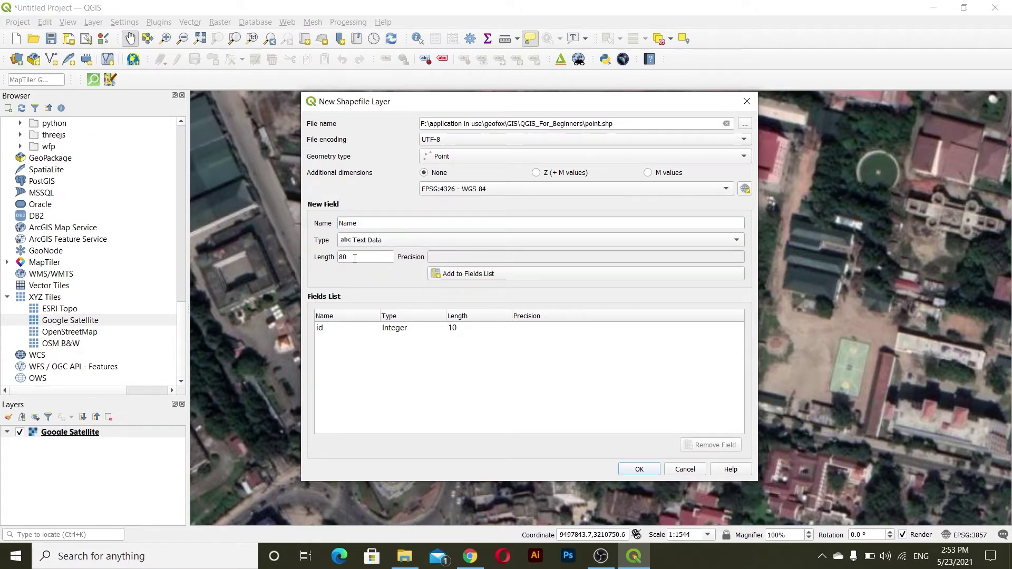
left_click(638, 469)
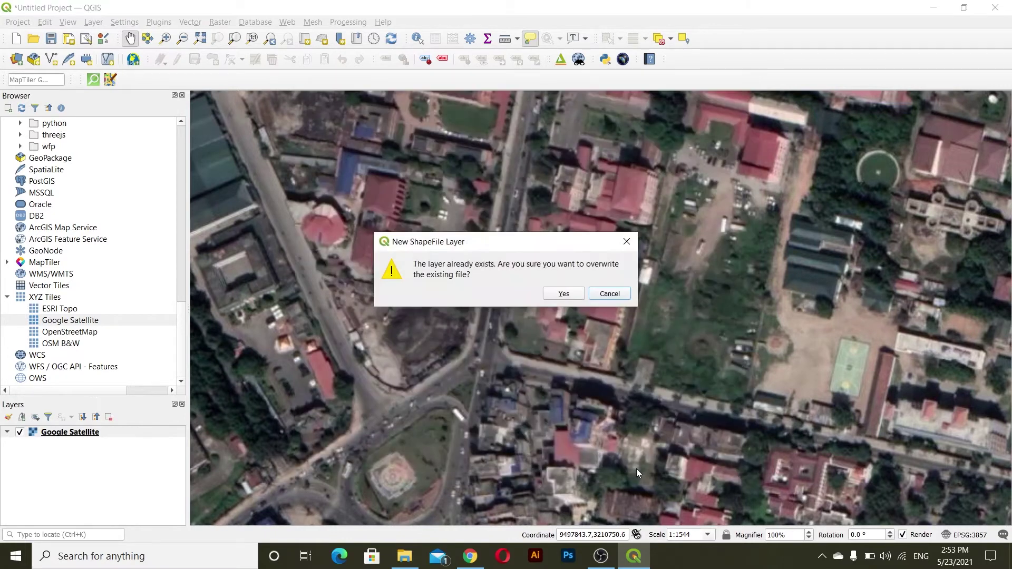
left_click(564, 294)
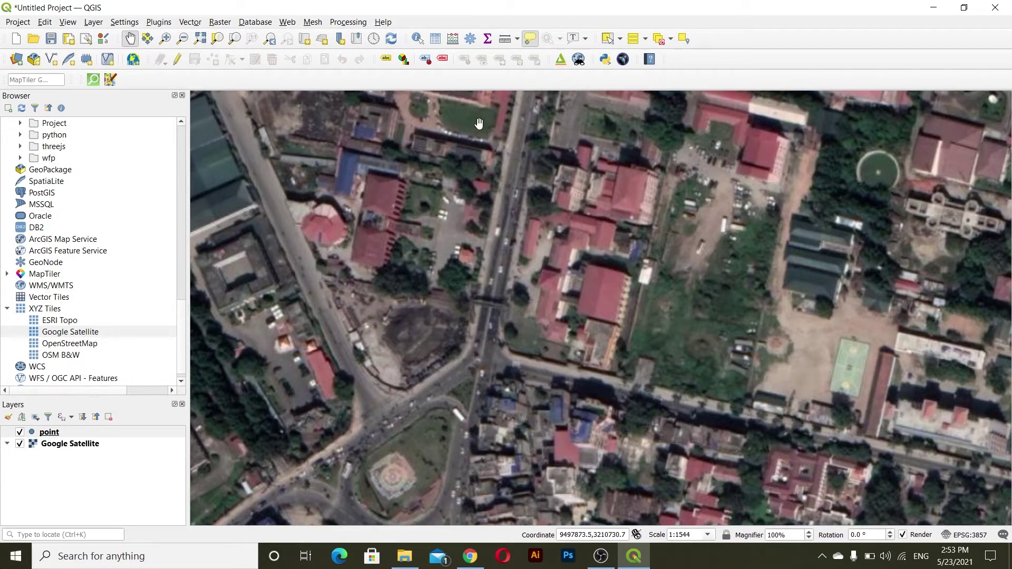
Start a new shapefile layer saved as Line.shp in the QGIS_For_Beginners\Temp folder.
left_click(52, 60)
left_click(443, 124)
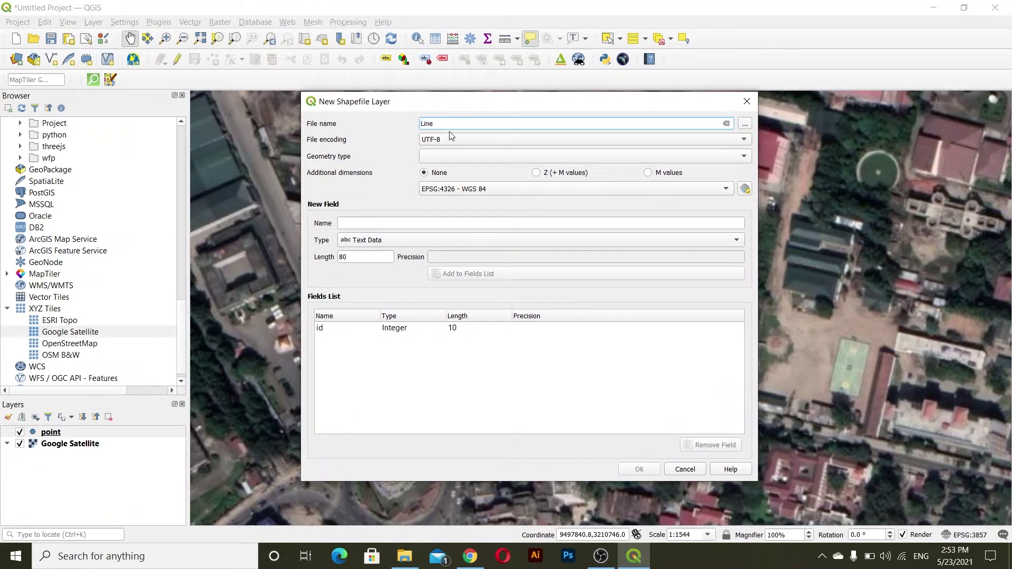
left_click(468, 157)
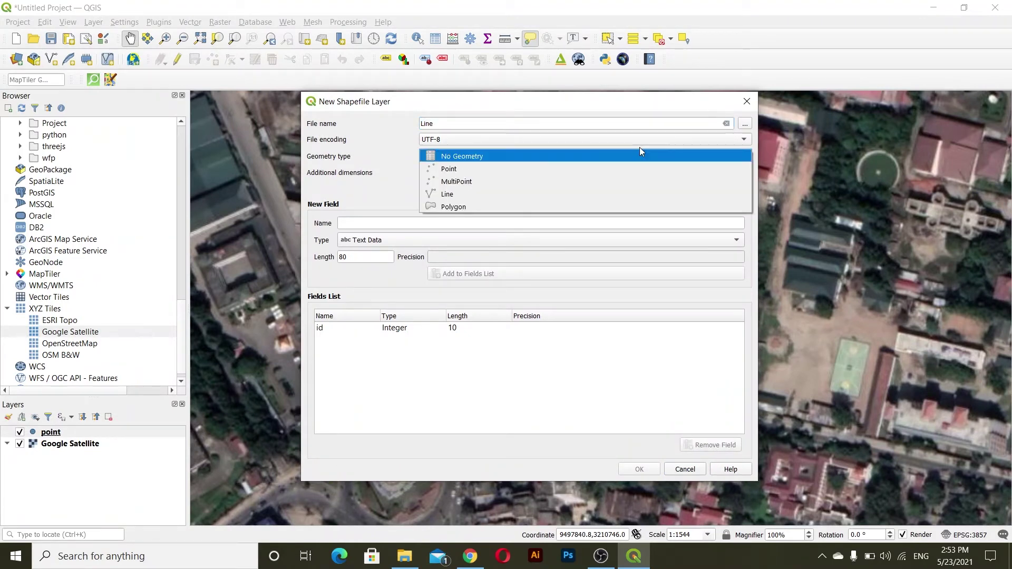
left_click(745, 130)
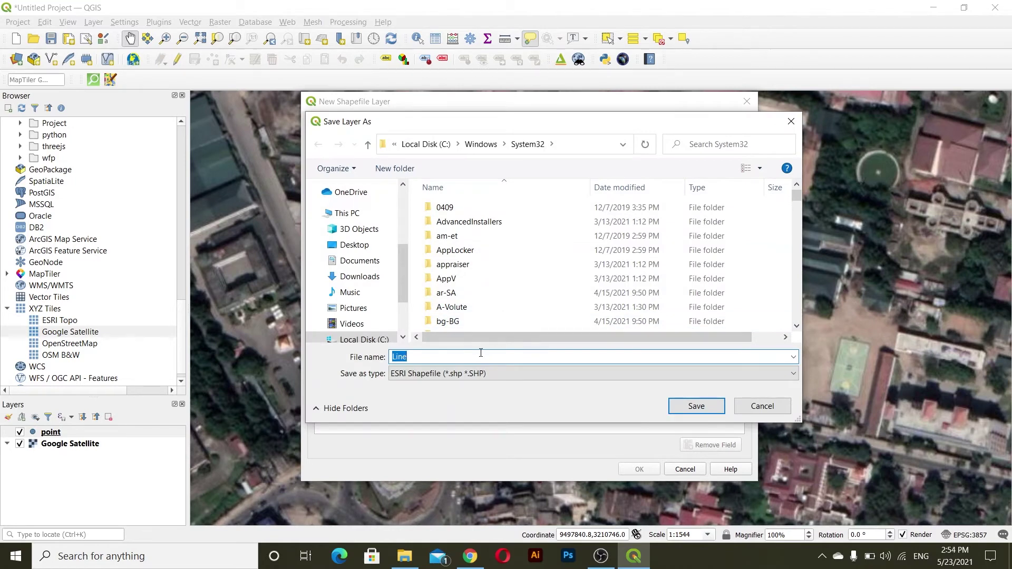
left_click(692, 405)
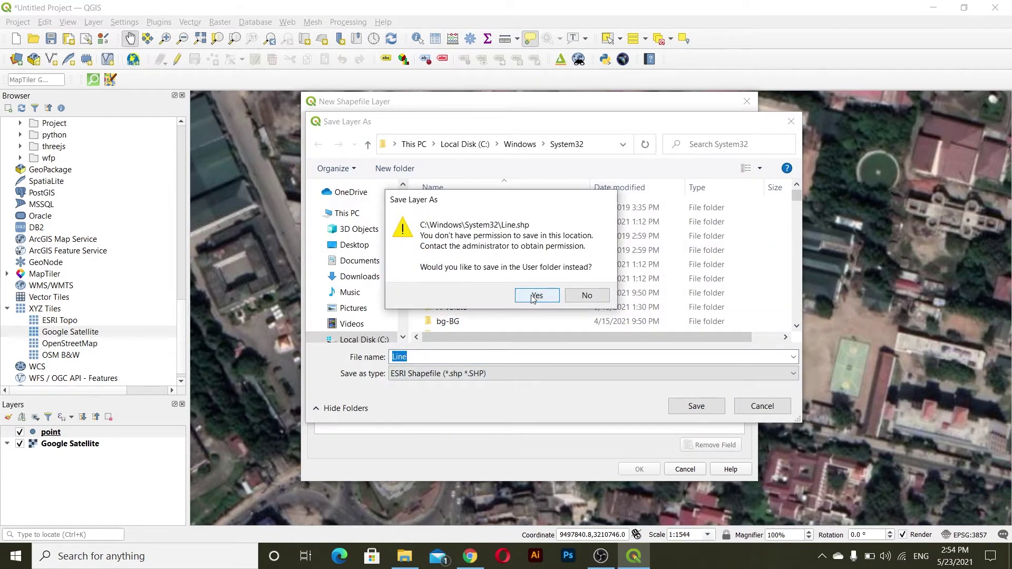
left_click(536, 295)
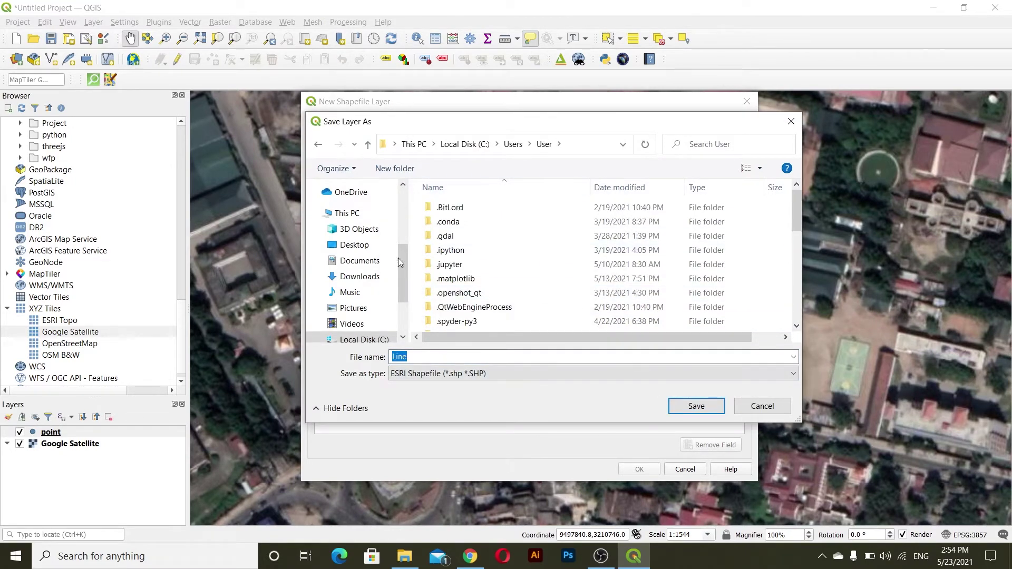
scroll(353, 263, "up", 2)
left_click(368, 250)
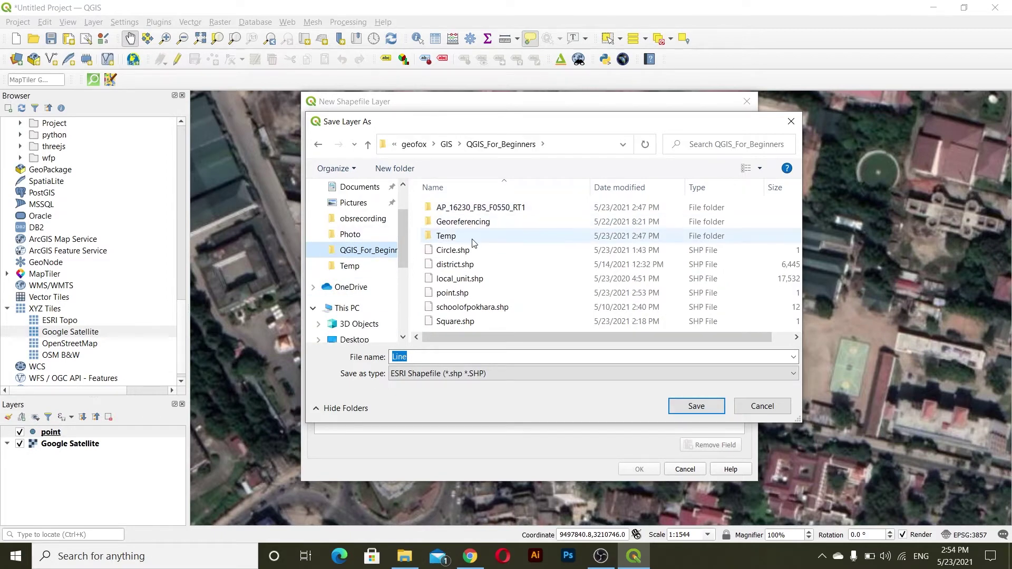
double_click(446, 236)
left_click(694, 405)
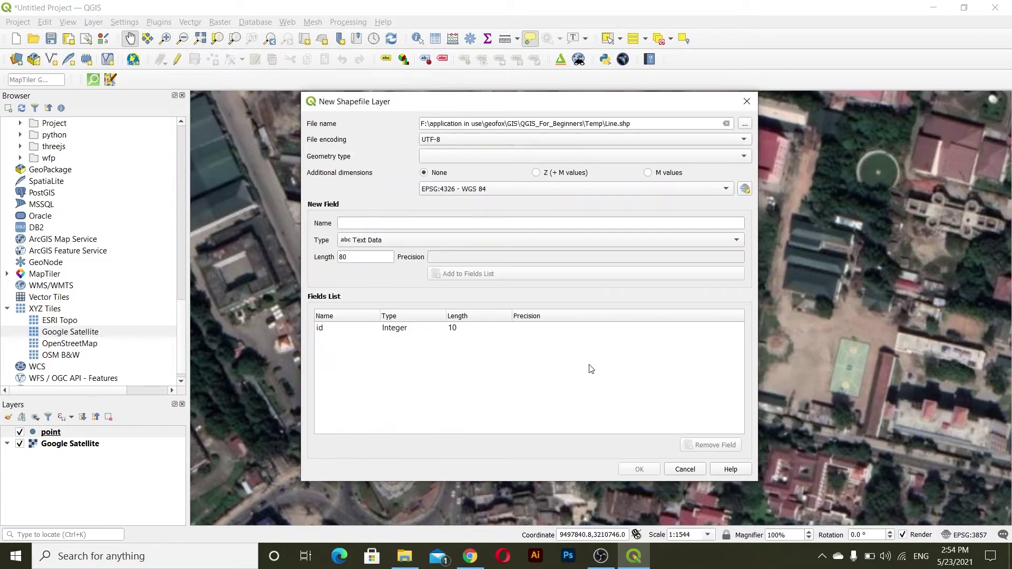
Give the layer Line geometry and a Name field, and create it.
left_click(445, 156)
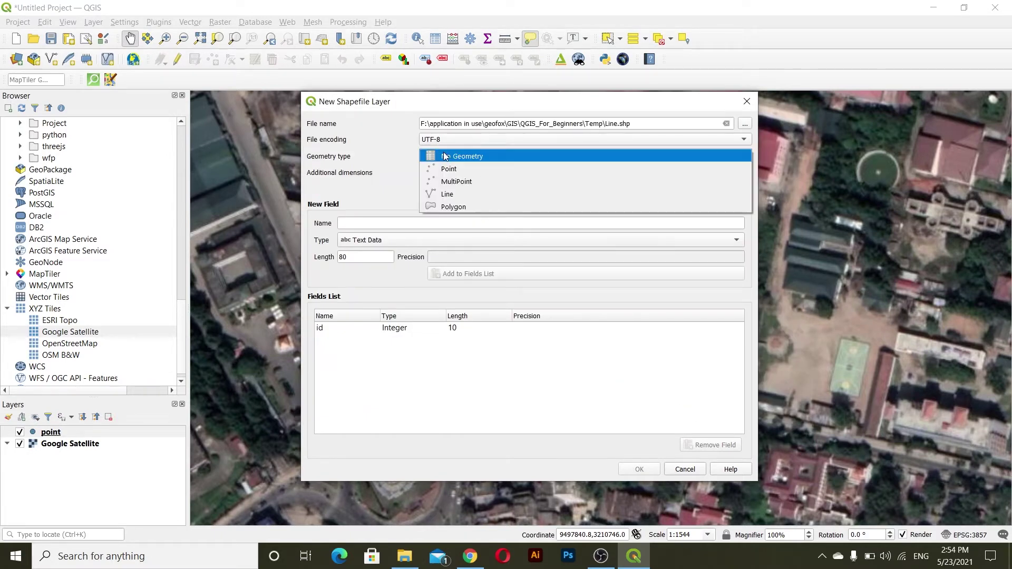
left_click(456, 193)
left_click(353, 224)
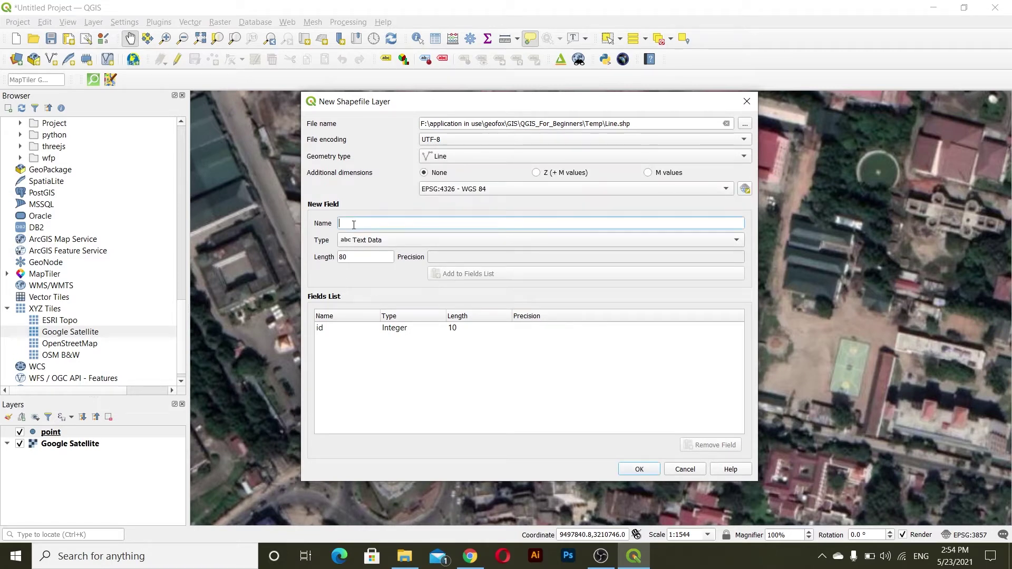
type("Name")
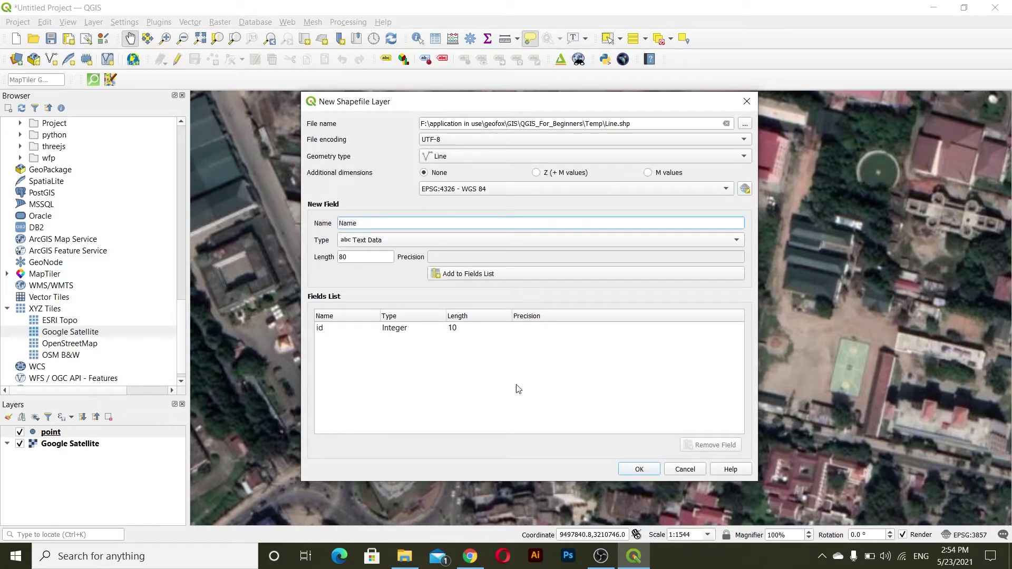
left_click(639, 471)
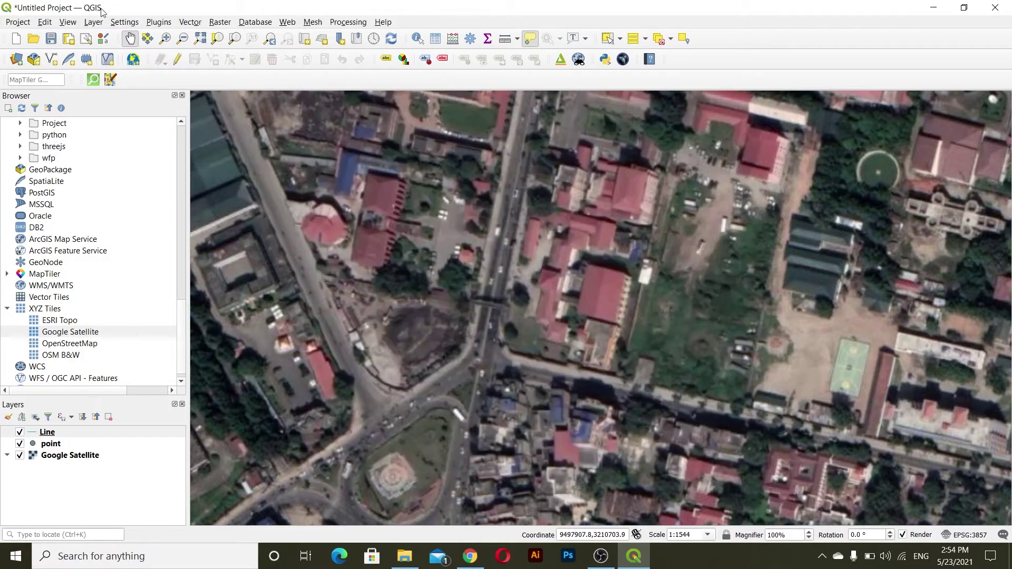
Start a new shapefile layer saved as polygon.shp in the Temp folder.
left_click(52, 58)
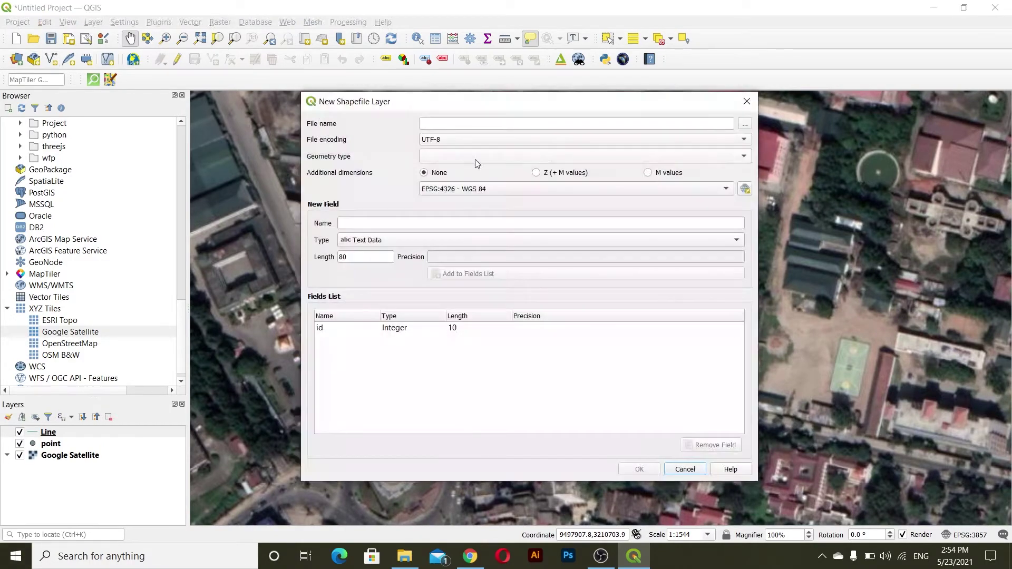
left_click(745, 124)
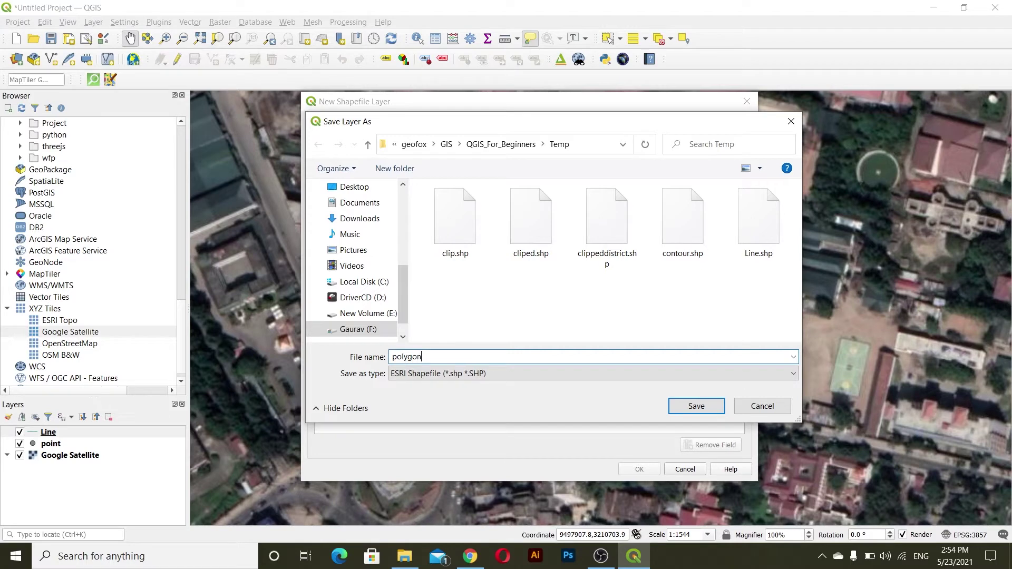
left_click(687, 406)
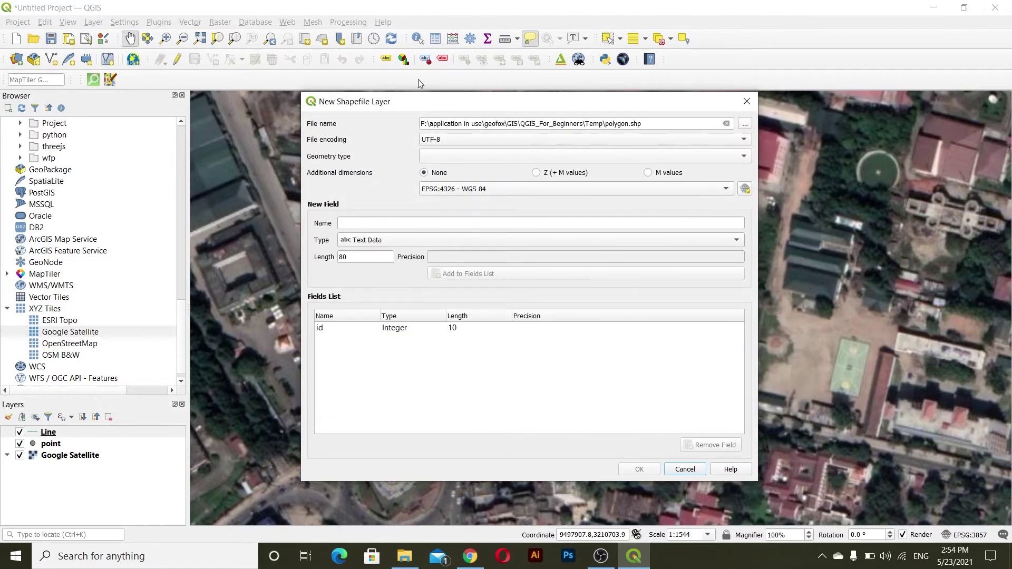
Give the layer Polygon geometry and a Name field, and create it.
left_click(451, 161)
left_click(447, 208)
left_click(436, 223)
type("Name")
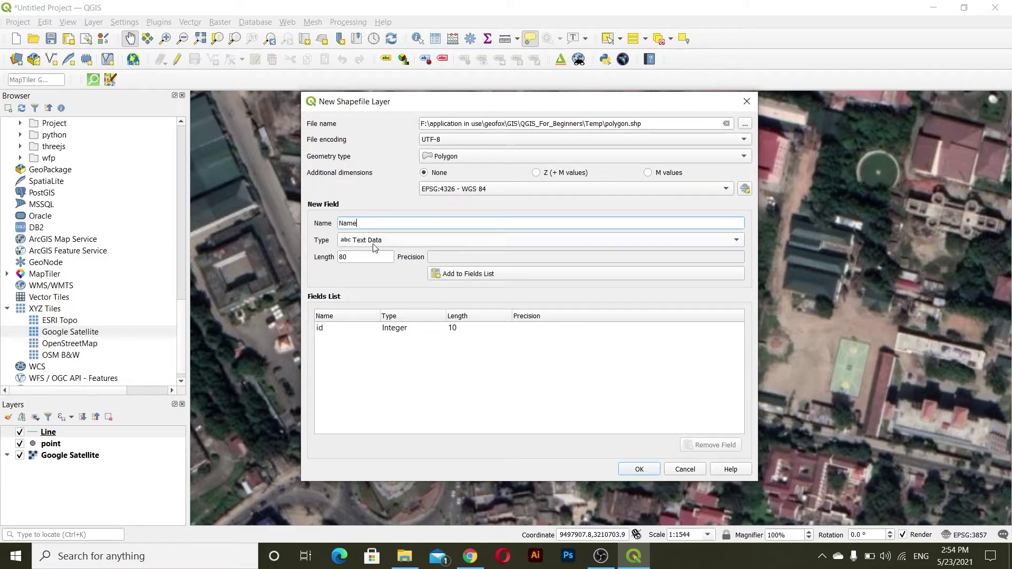
left_click(630, 468)
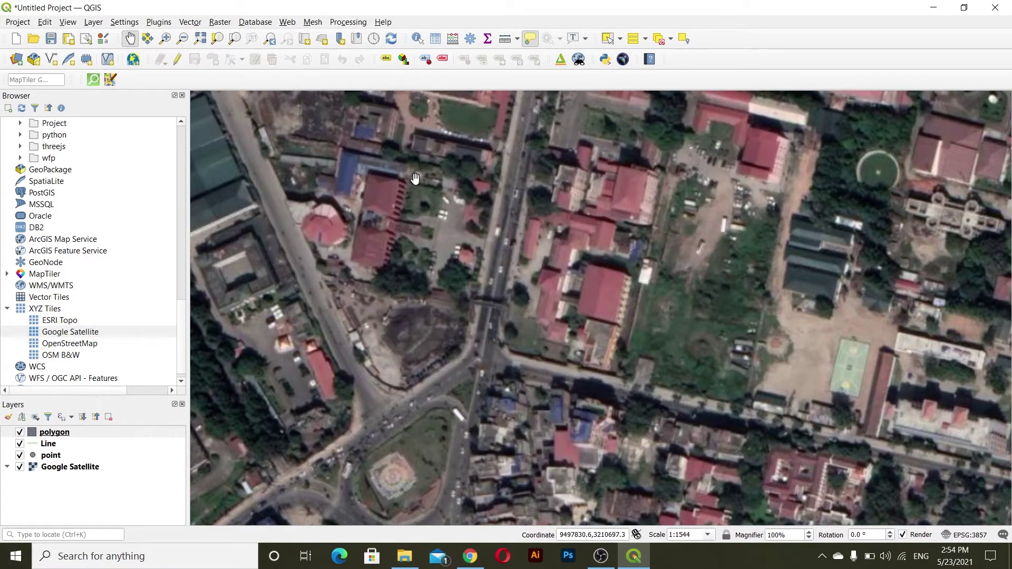
Zoom to 1:386 on the junction beside the roundabout and select the point layer.
left_click_drag(439, 318, 454, 253)
scroll(396, 354, "up", 1)
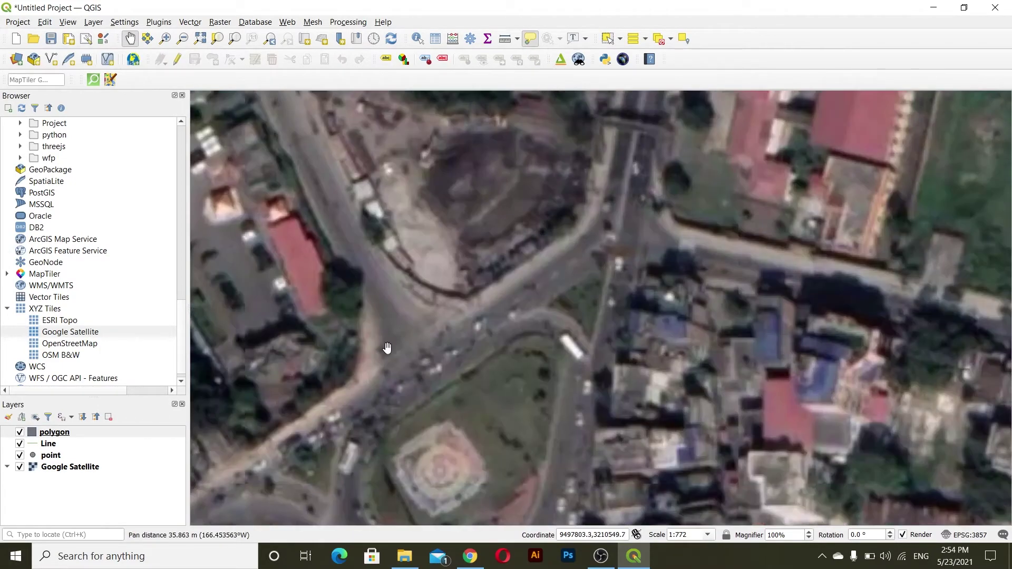
scroll(422, 377, "up", 1)
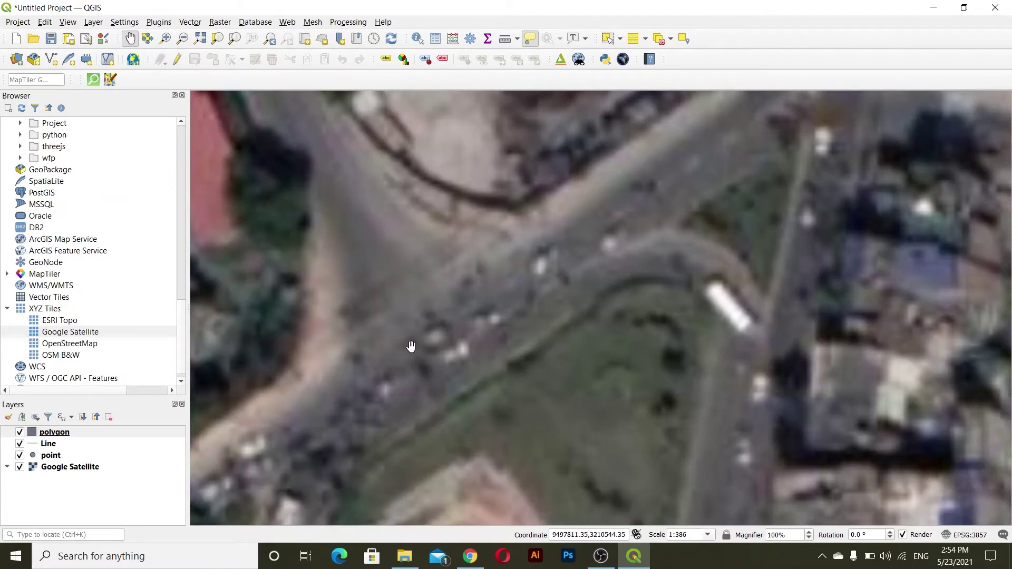
scroll(430, 328, "down", 1)
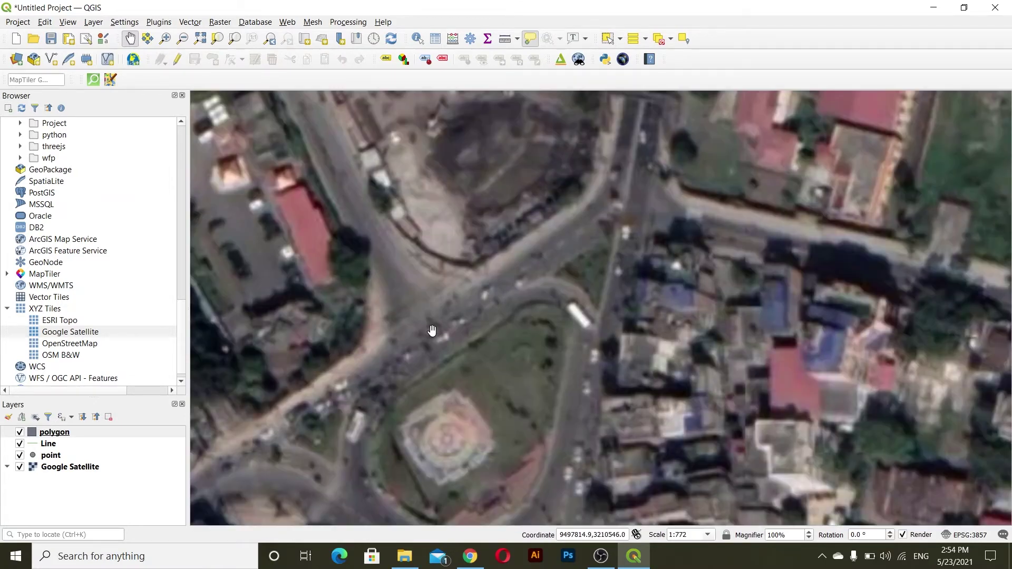
scroll(432, 331, "up", 1)
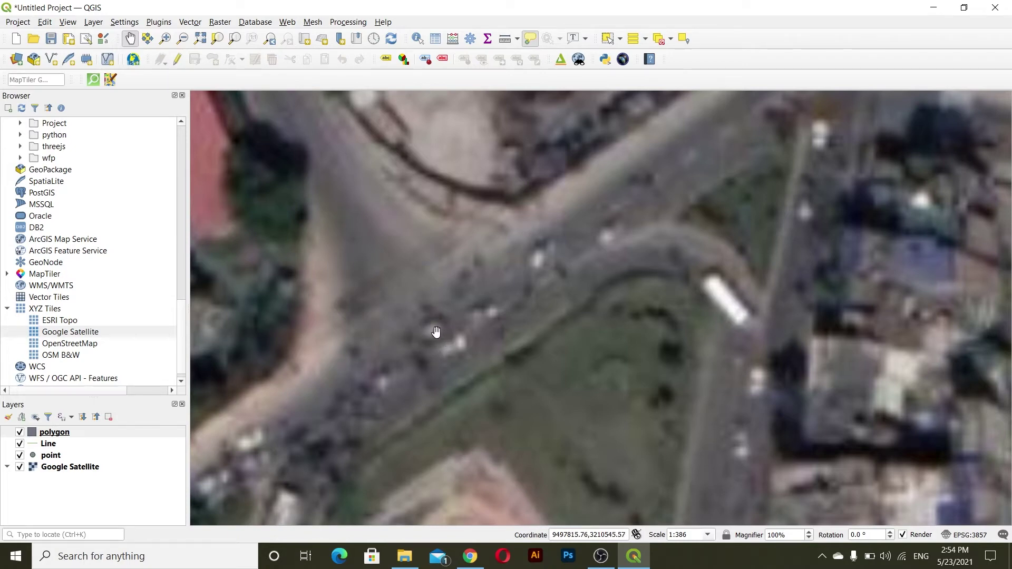
left_click(49, 460)
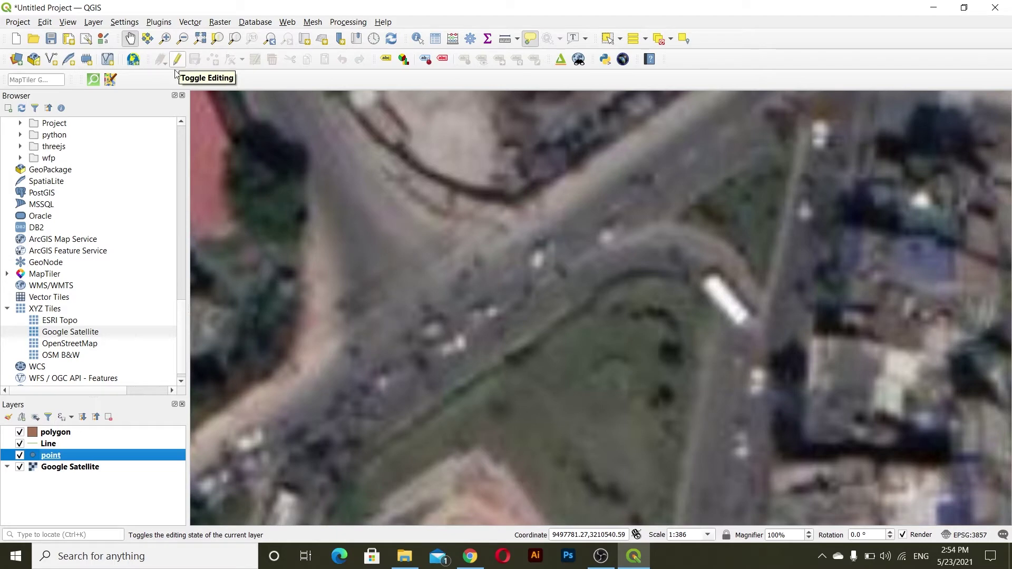
Turn on editing for the point layer and place a new point on the road junction.
right_click(43, 455)
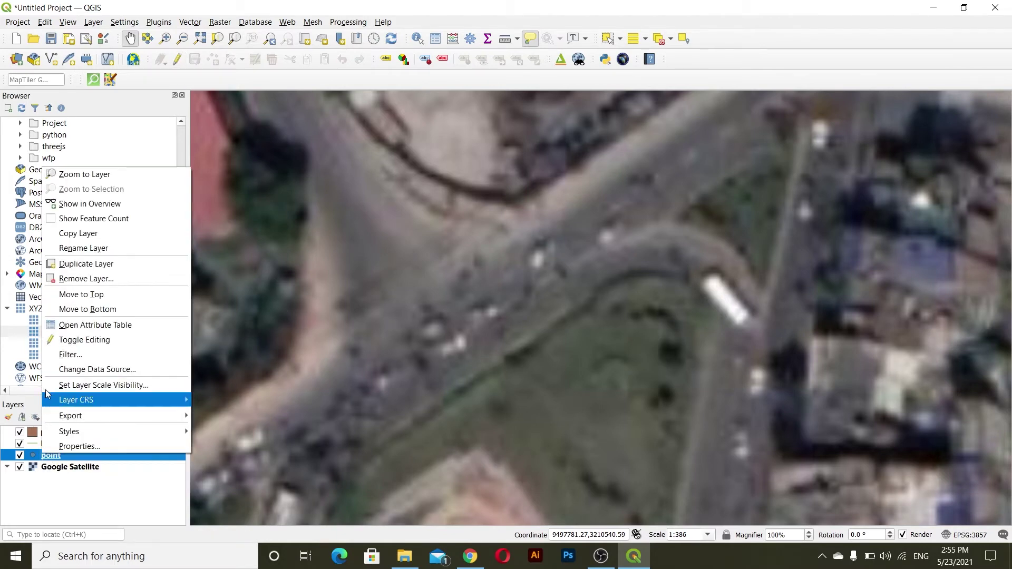
left_click(178, 61)
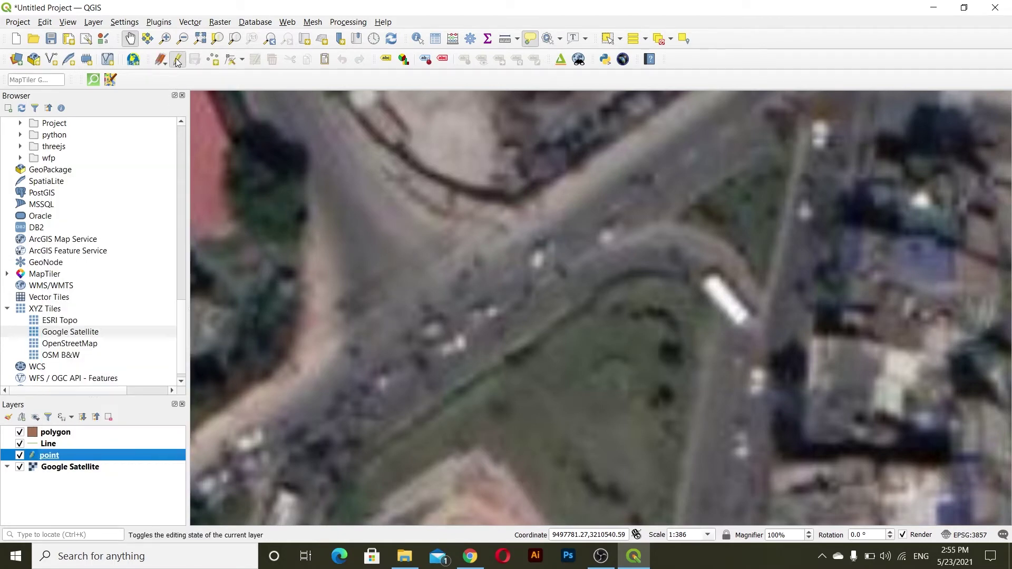
left_click(213, 59)
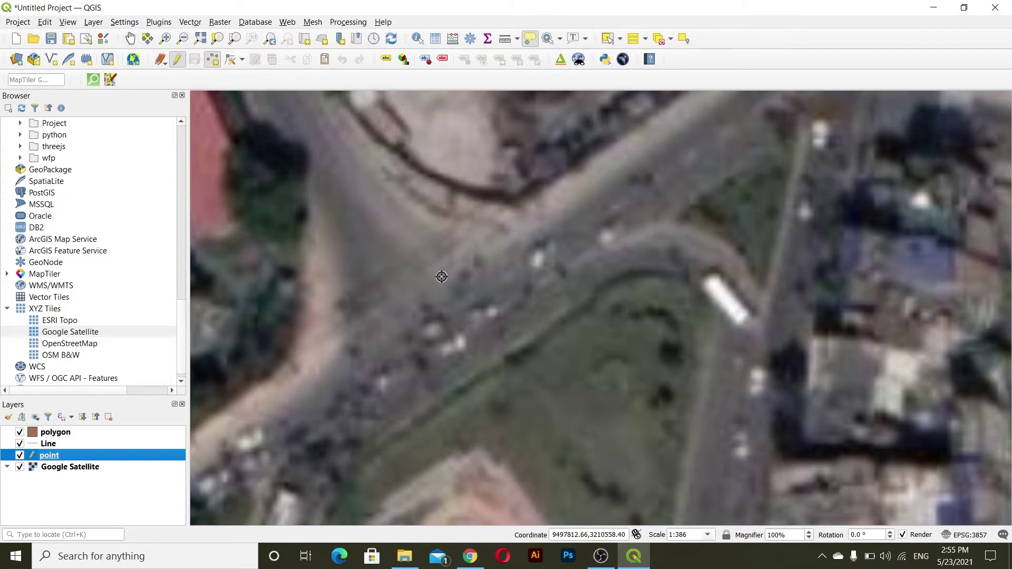
left_click(428, 329)
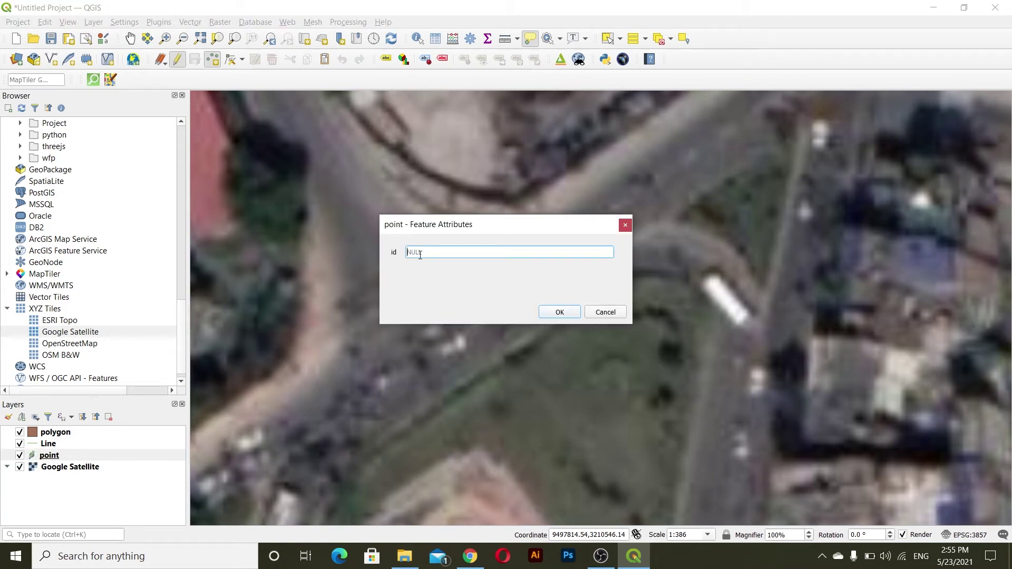